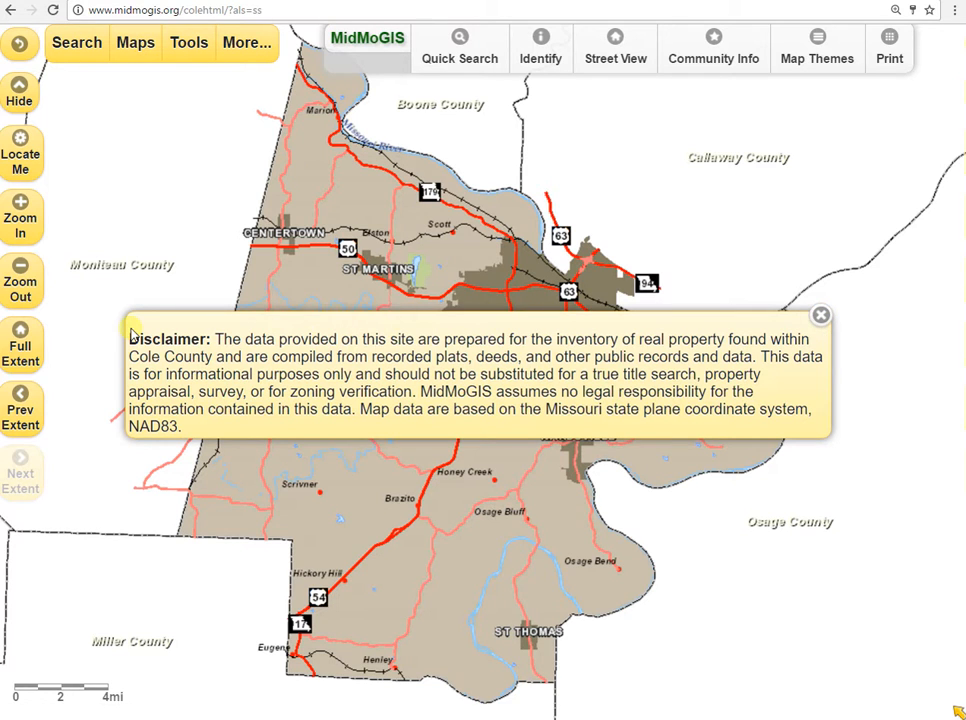
Dismiss the disclaimer and start the Select on Map tool.
click(821, 316)
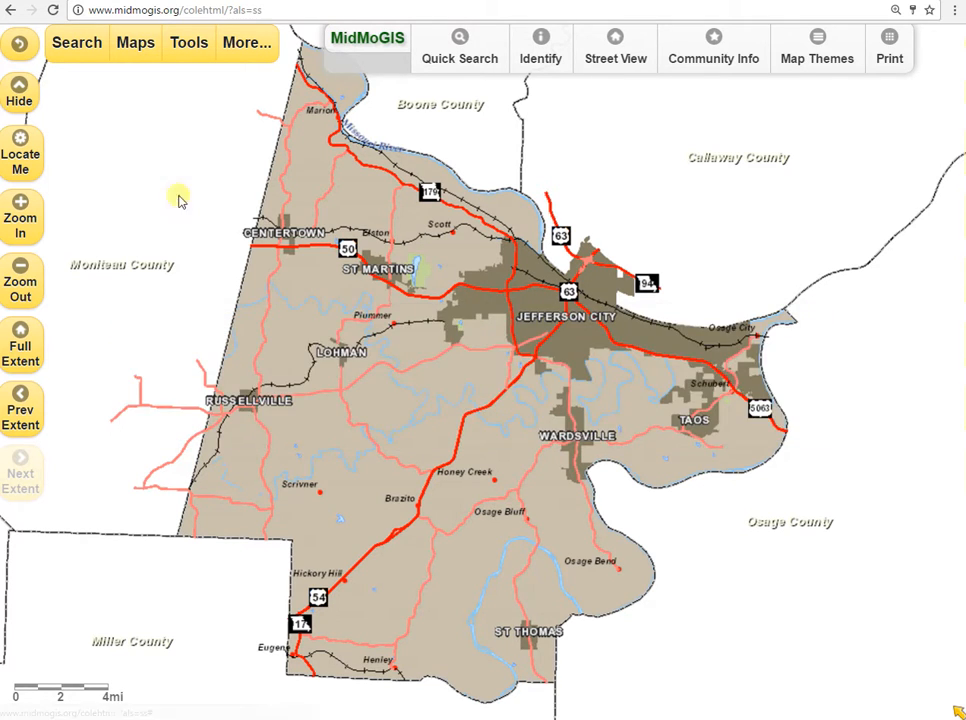
click(84, 50)
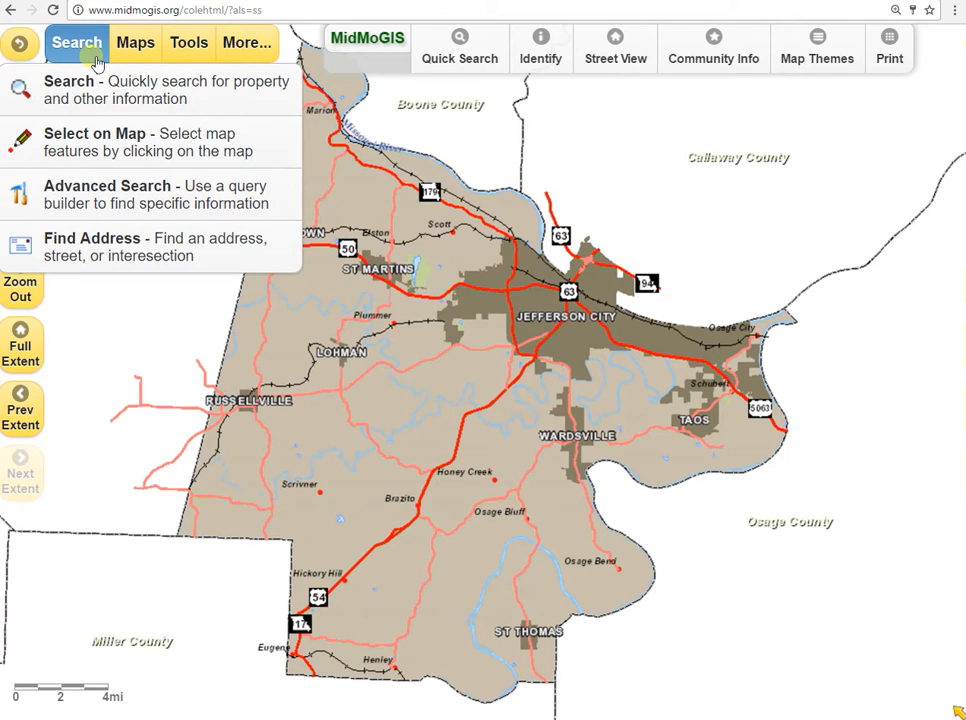
click(115, 148)
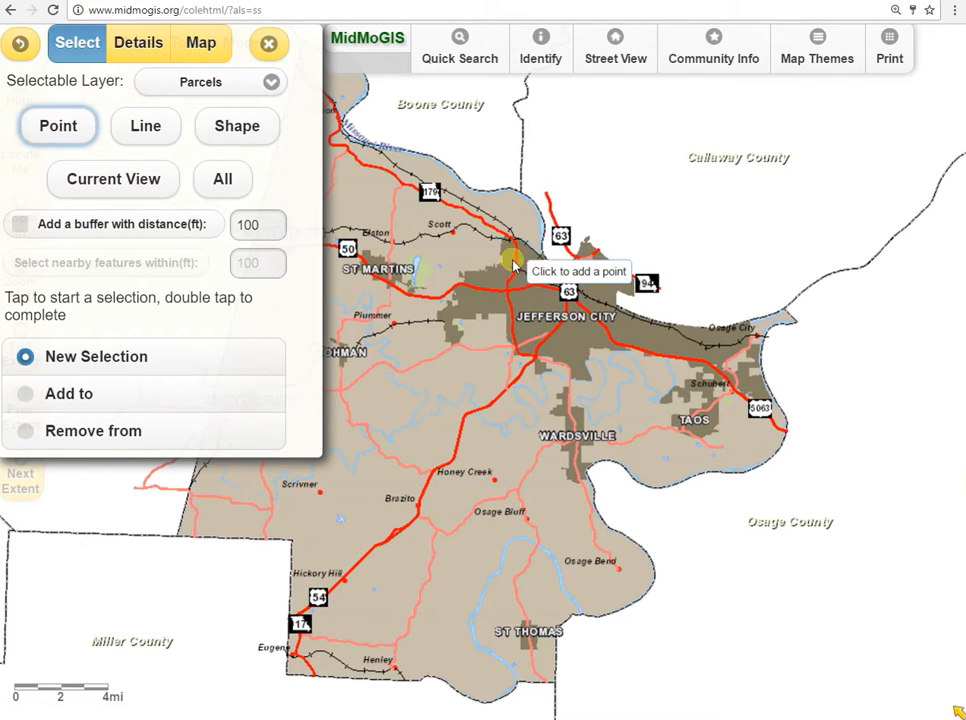
Using the Parcels layer and Point selection, pick the 4.06 ac parcel beside the Capitol, followed by the 3.68 ac parking-lot parcel.
scroll(593, 331, up, 2)
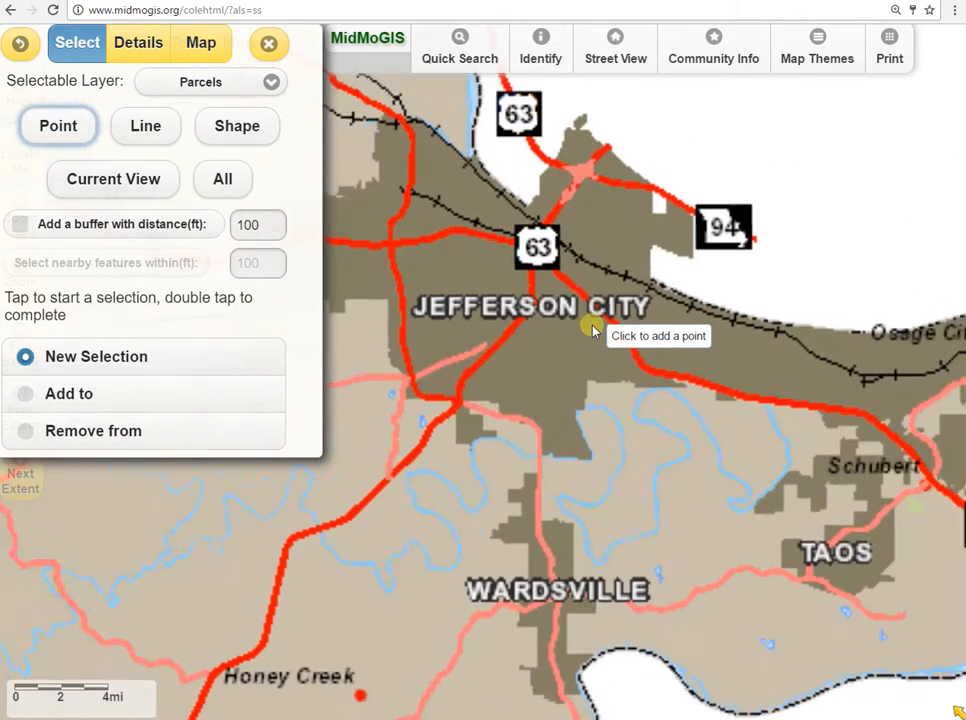
scroll(558, 296, up, 3)
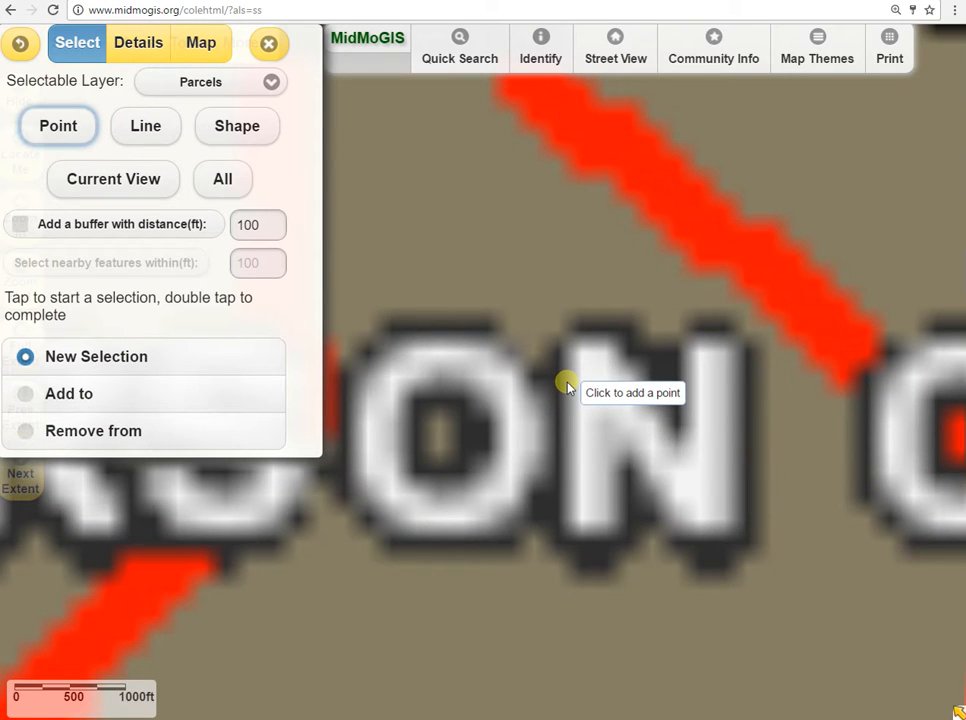
scroll(566, 386, down, 1)
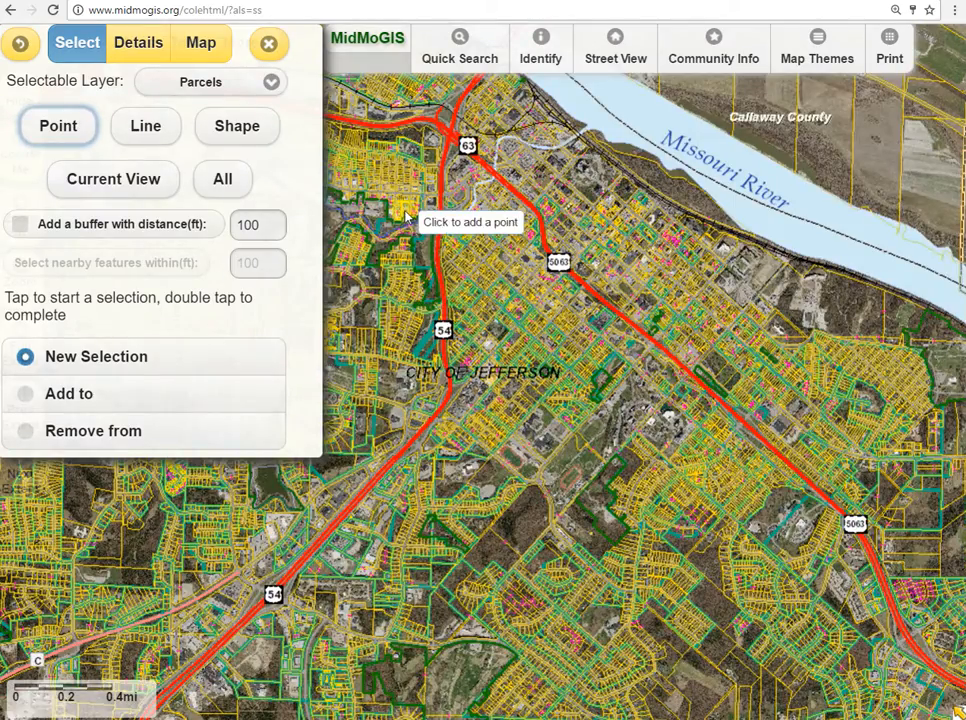
scroll(416, 216, up, 2)
drag(706, 193, 506, 506)
drag(767, 254, 466, 339)
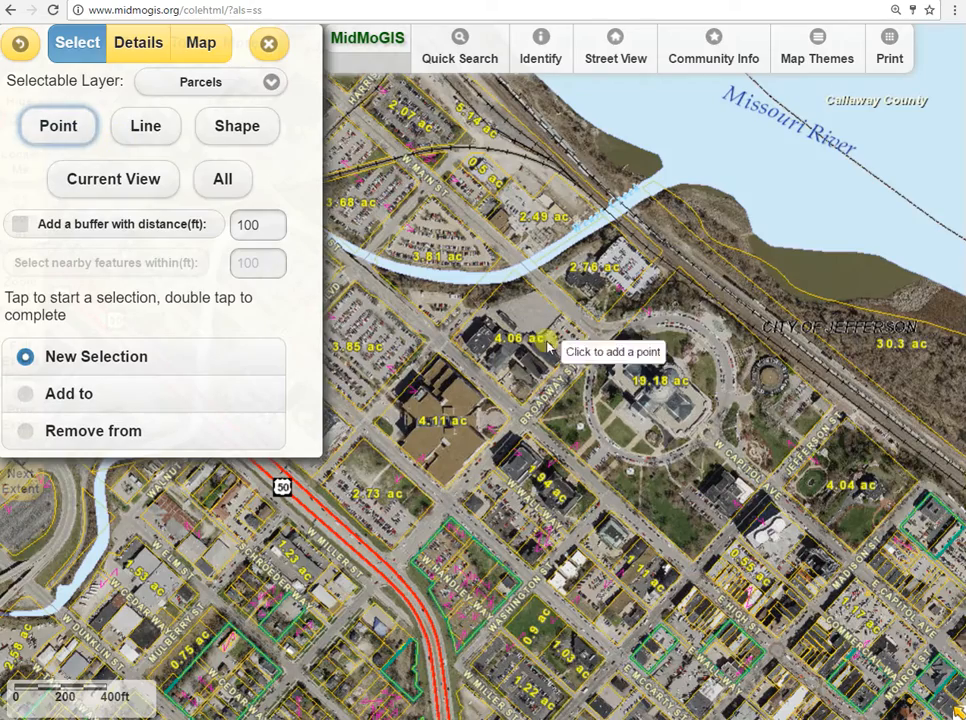
scroll(788, 462, up, 1)
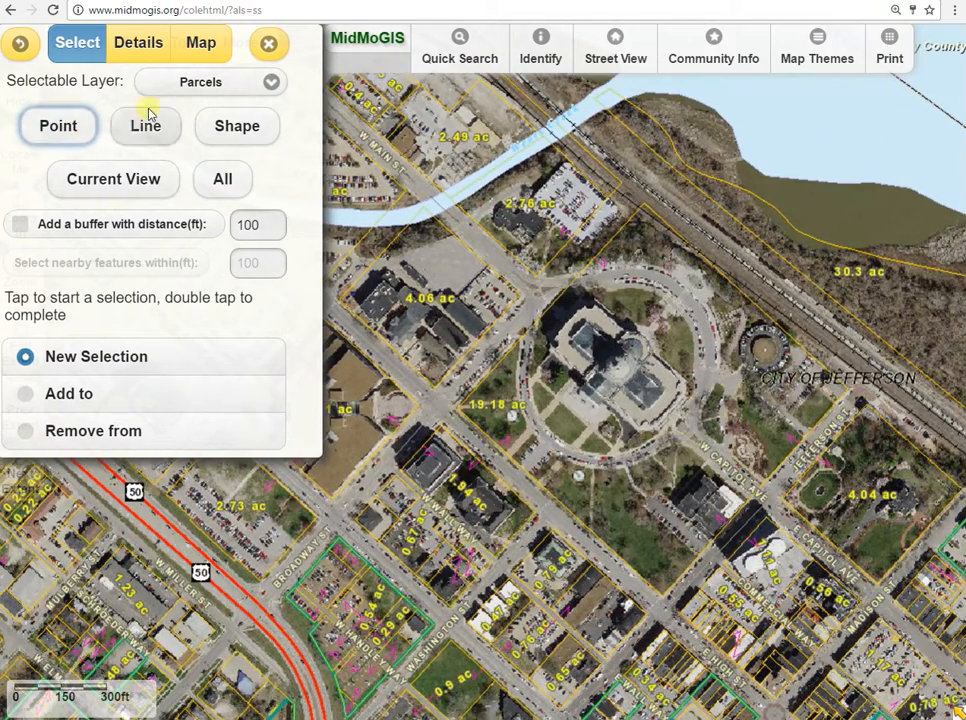
click(271, 84)
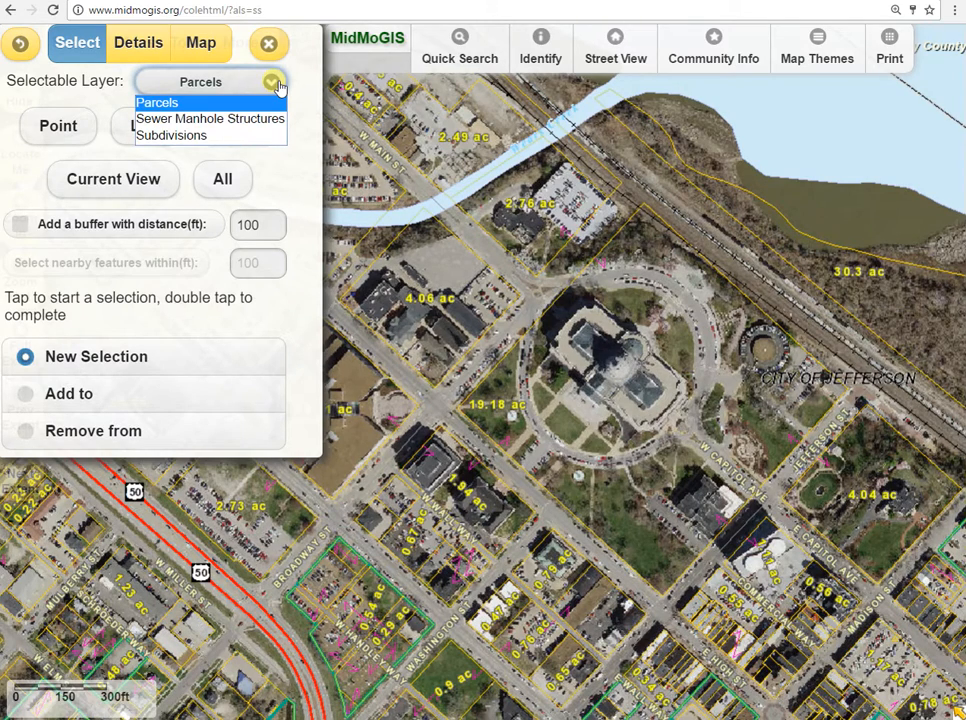
click(279, 88)
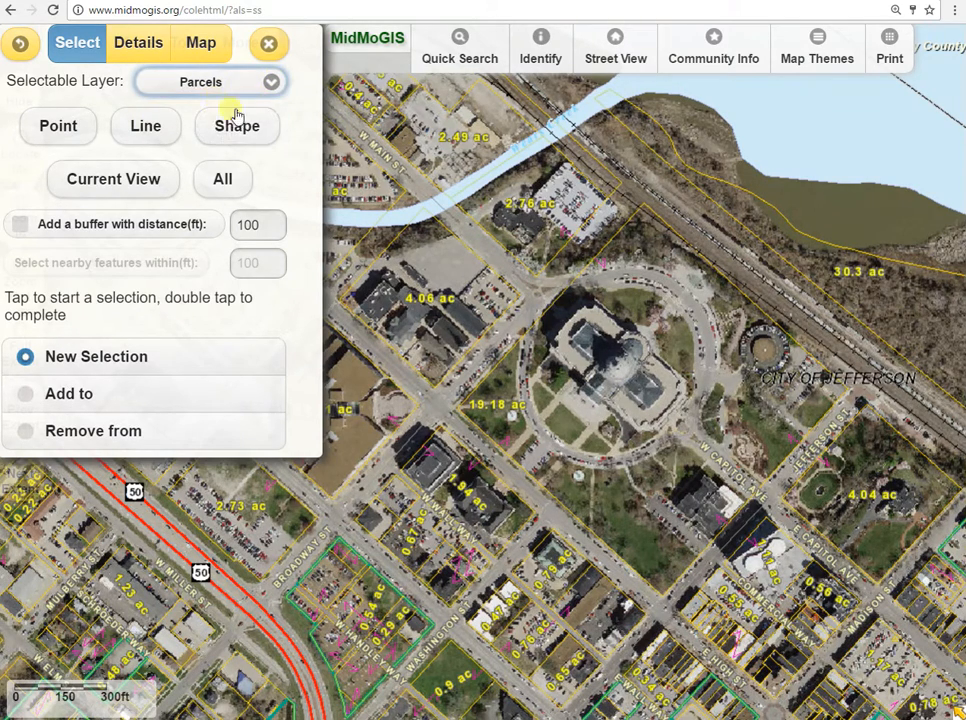
click(66, 131)
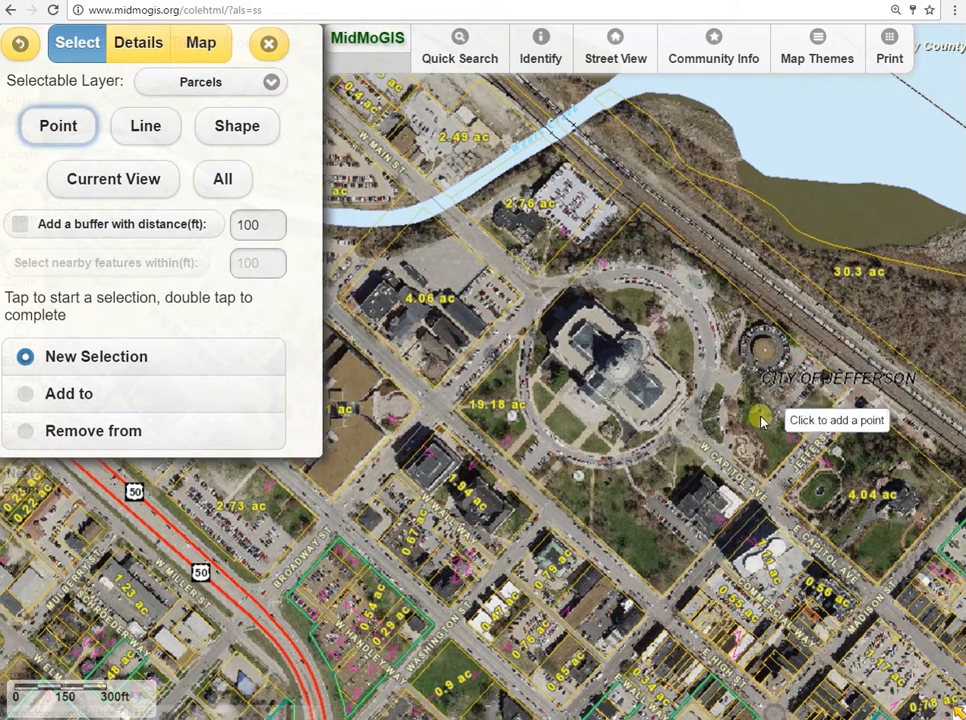
click(431, 256)
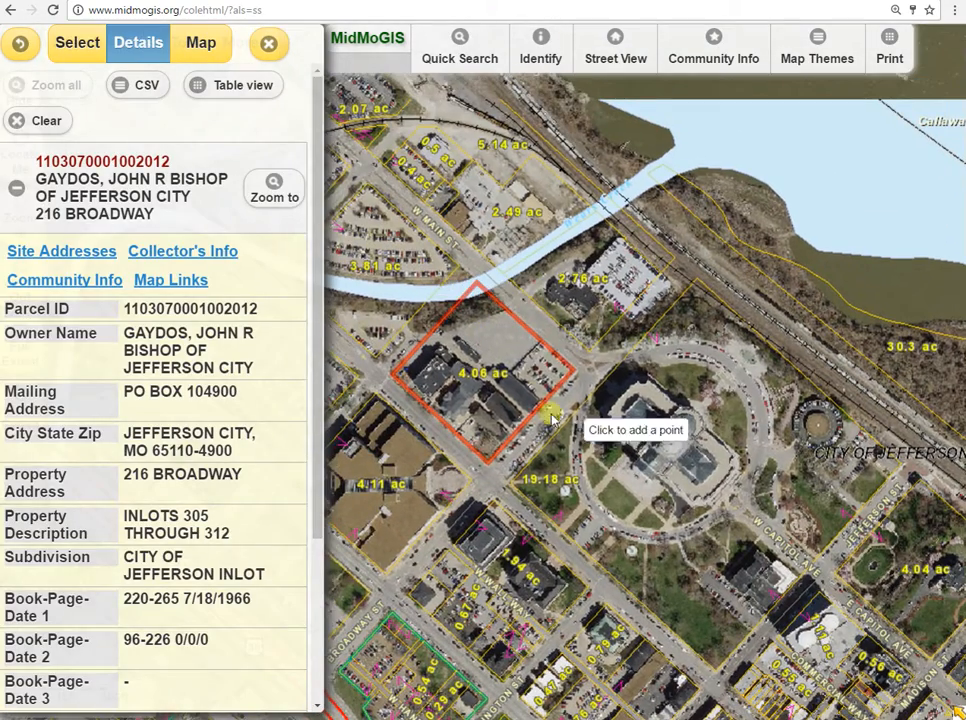
click(387, 245)
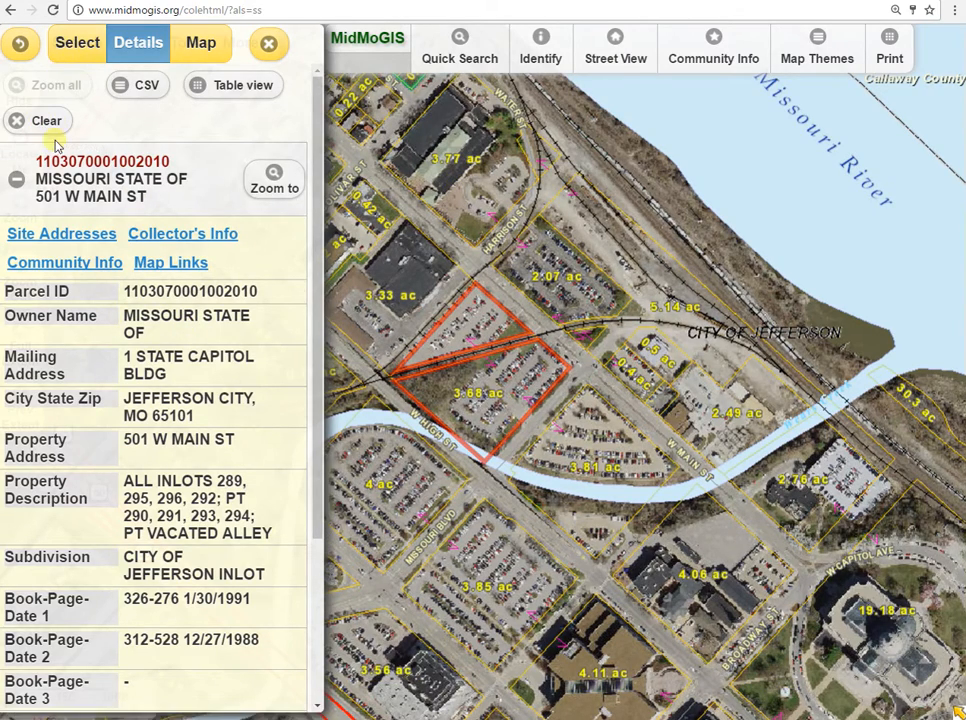
Clear the selection and select parcels with a zigzag line from the 2.07 ac lot through the 3.81, 3.85 and 4 ac lots to the 0.48 ac lot.
click(26, 120)
click(80, 40)
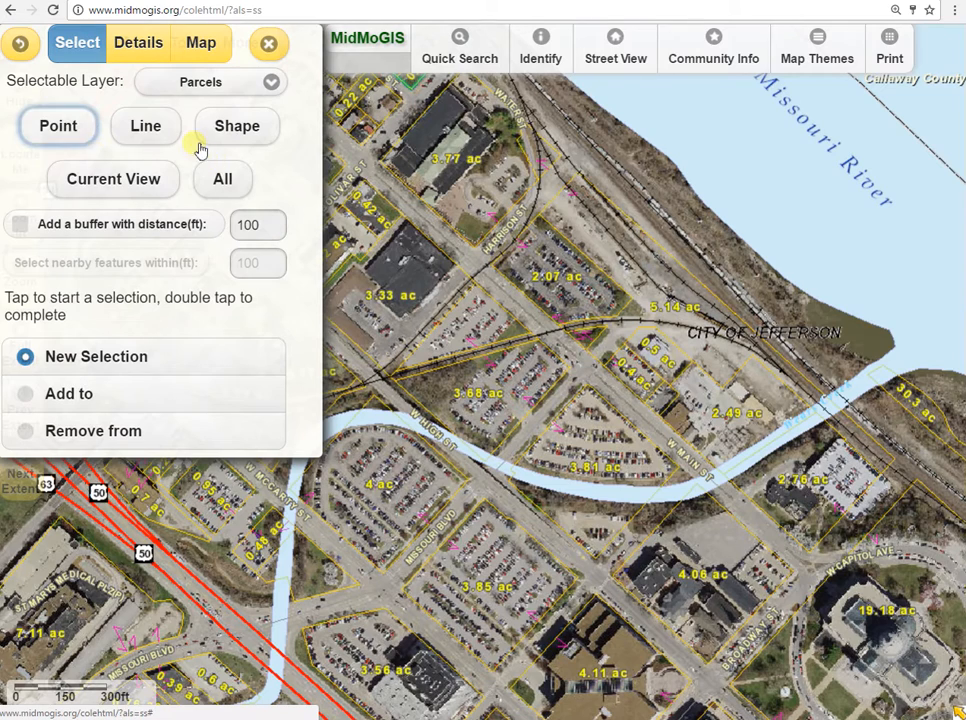
click(146, 130)
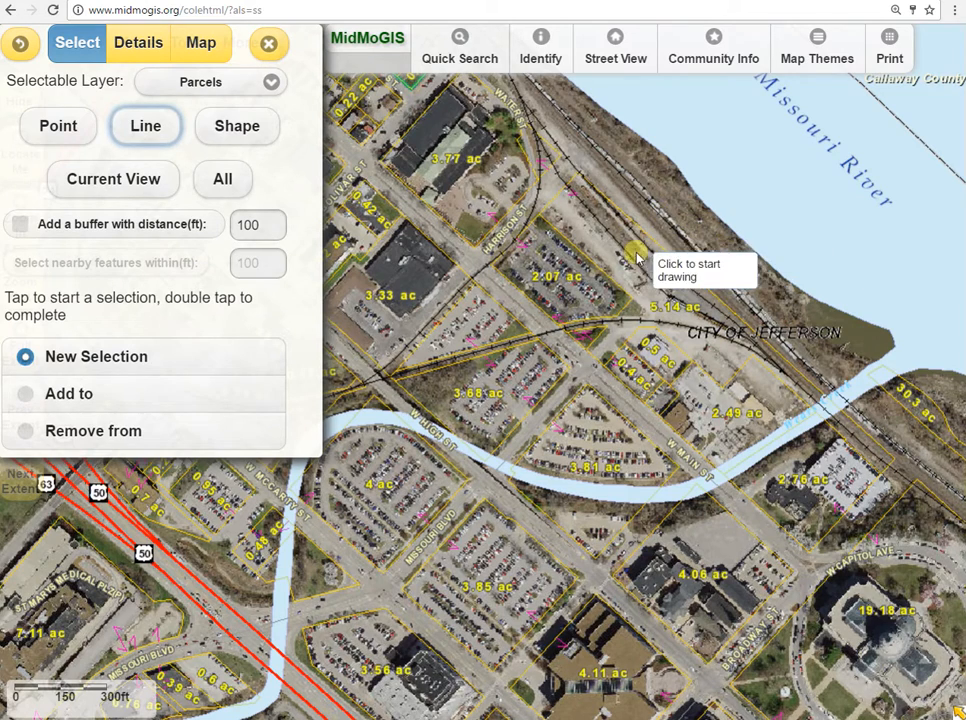
click(554, 255)
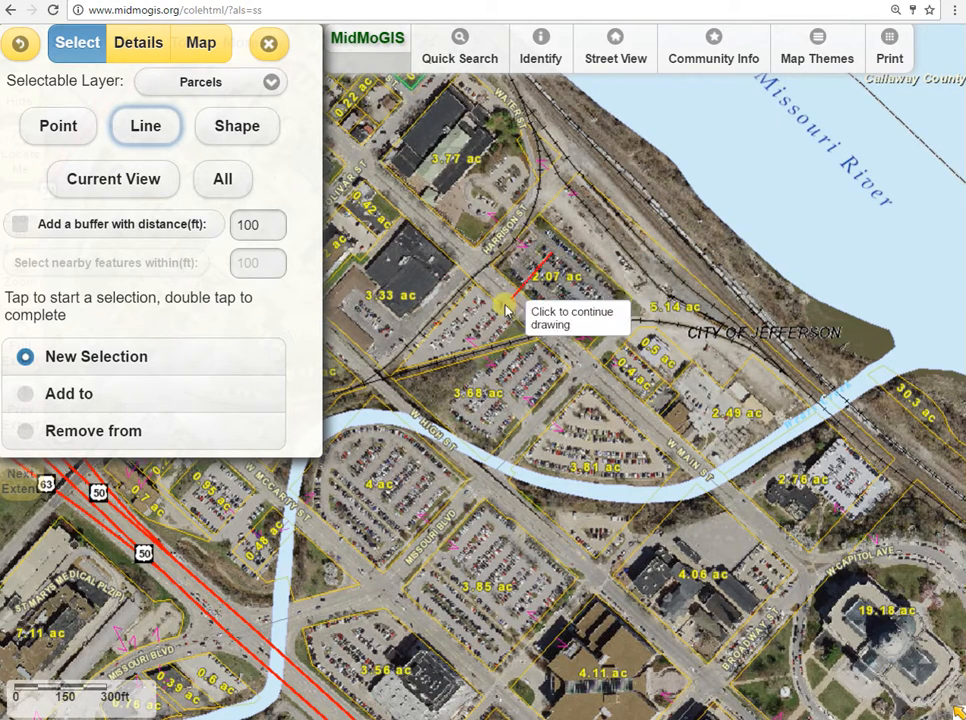
click(473, 337)
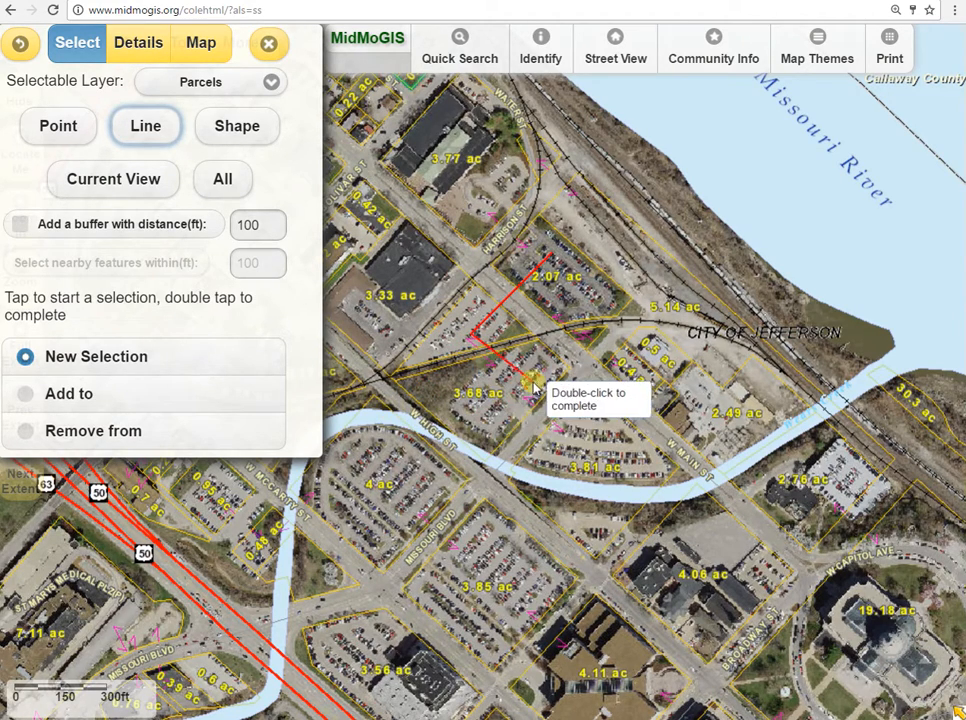
click(597, 442)
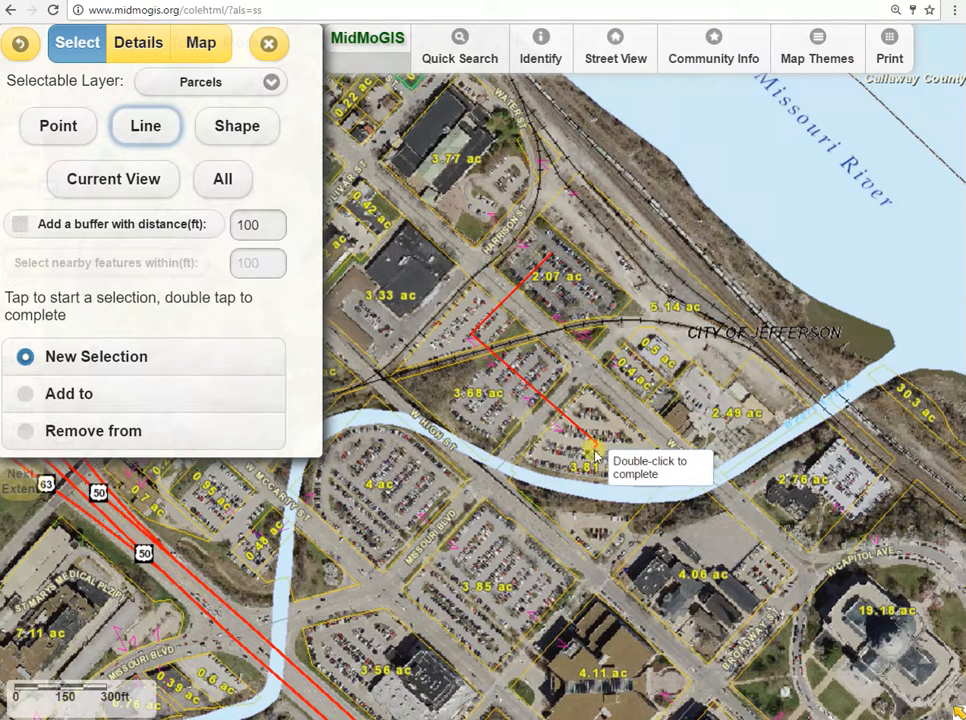
click(481, 572)
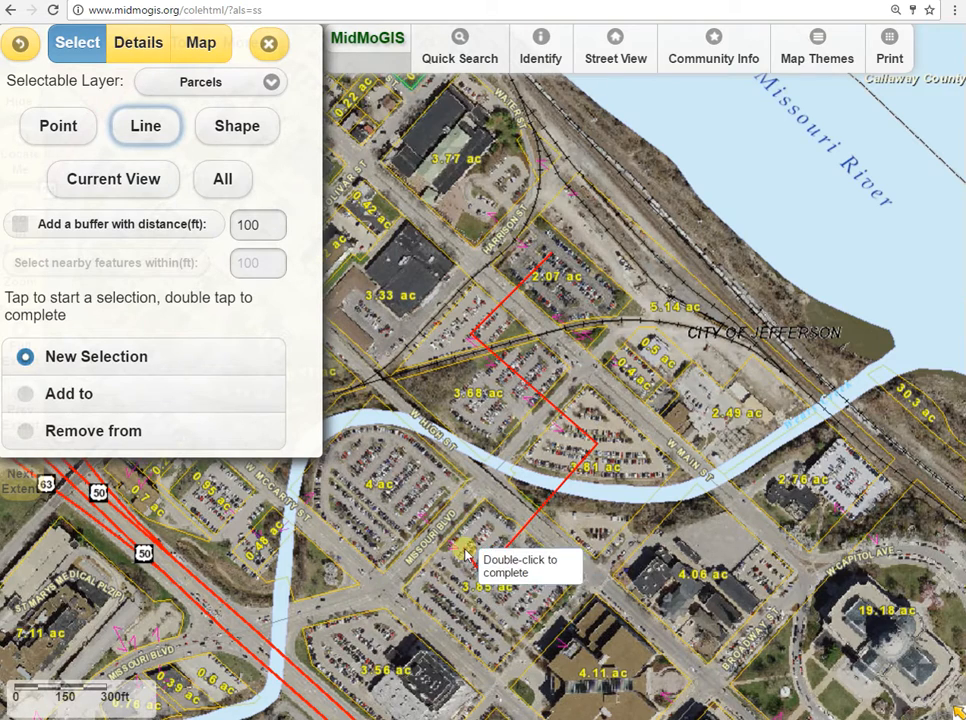
click(370, 465)
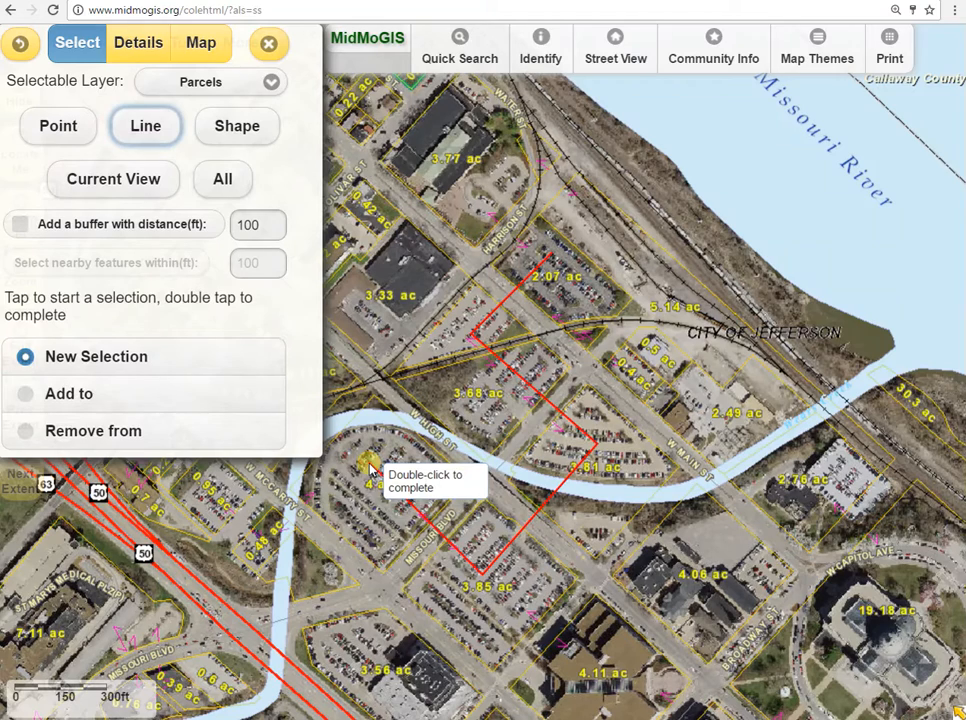
double_click(258, 553)
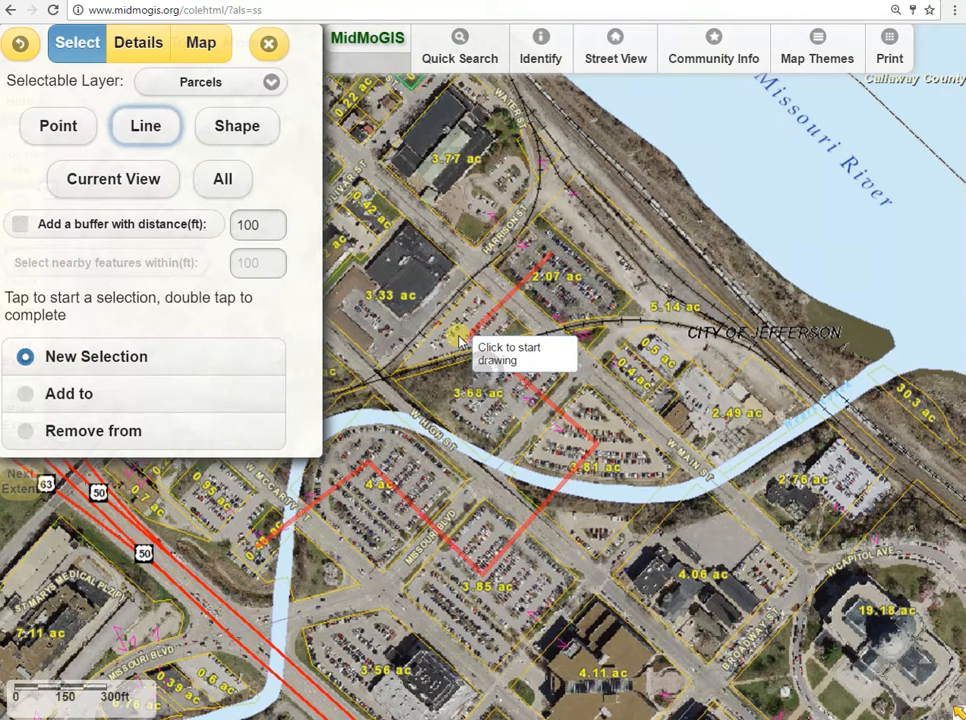
Examine the line-selected parcels on the map and read the full details of the third parcel record.
drag(585, 441, 589, 428)
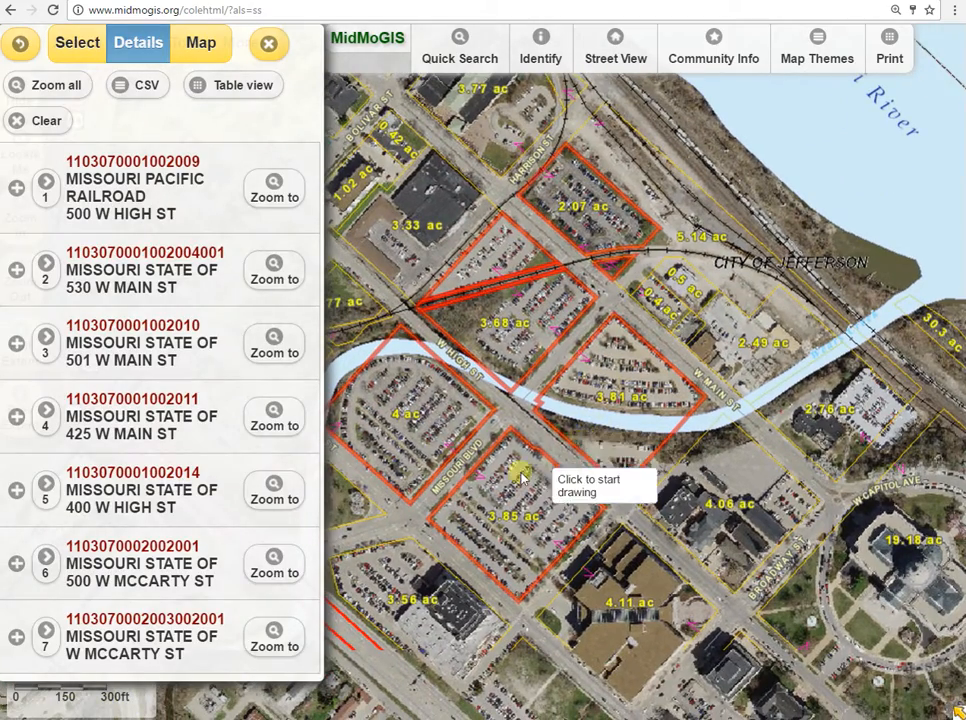
scroll(475, 497, down, 1)
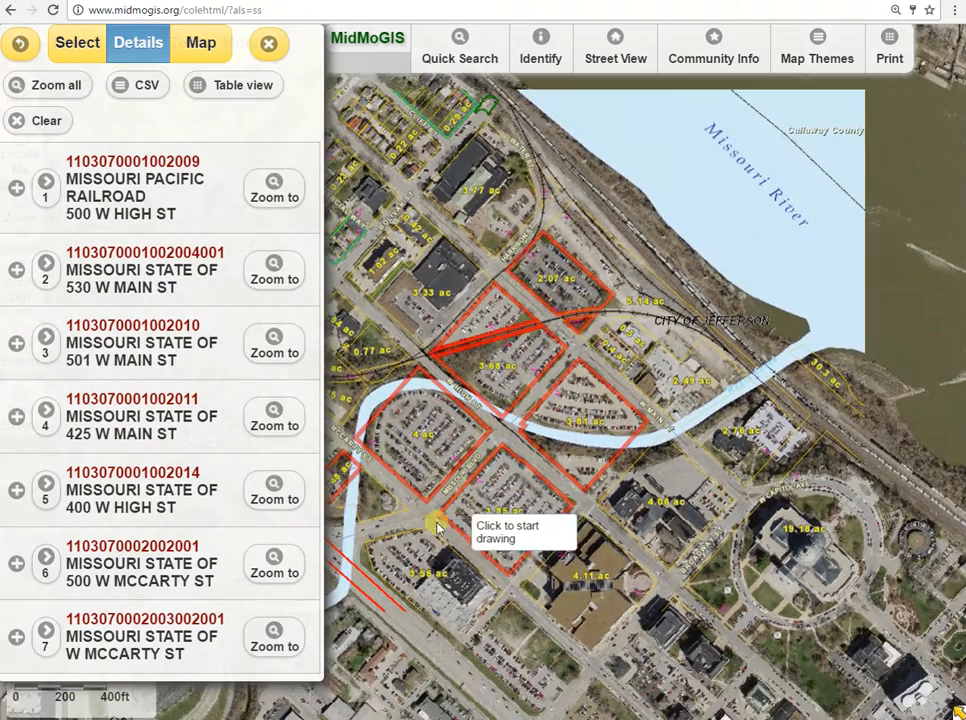
drag(395, 549, 507, 495)
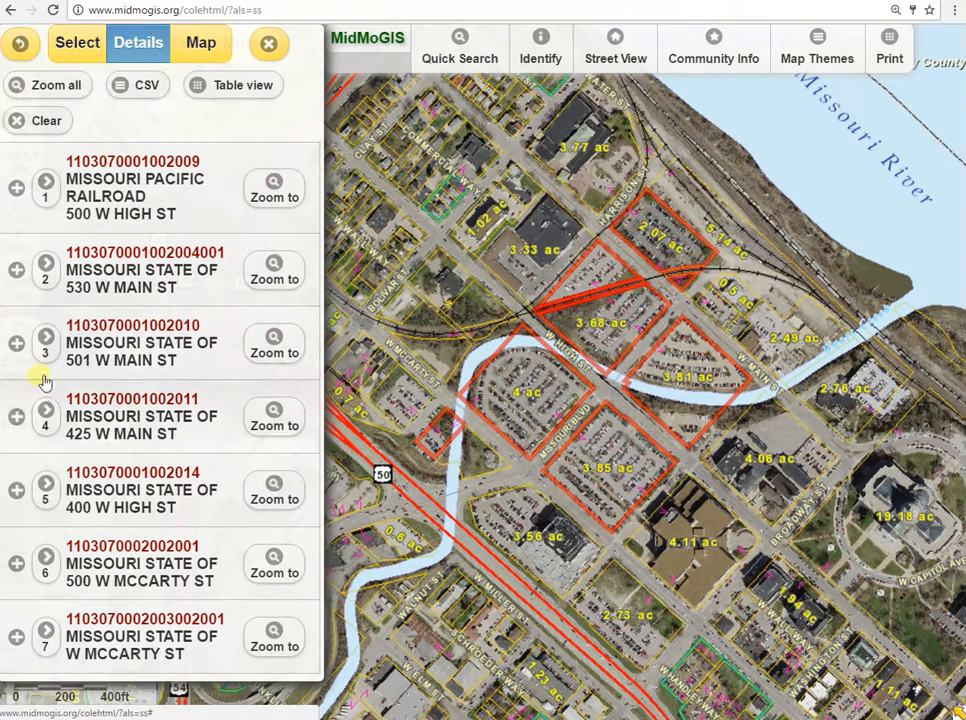
click(16, 343)
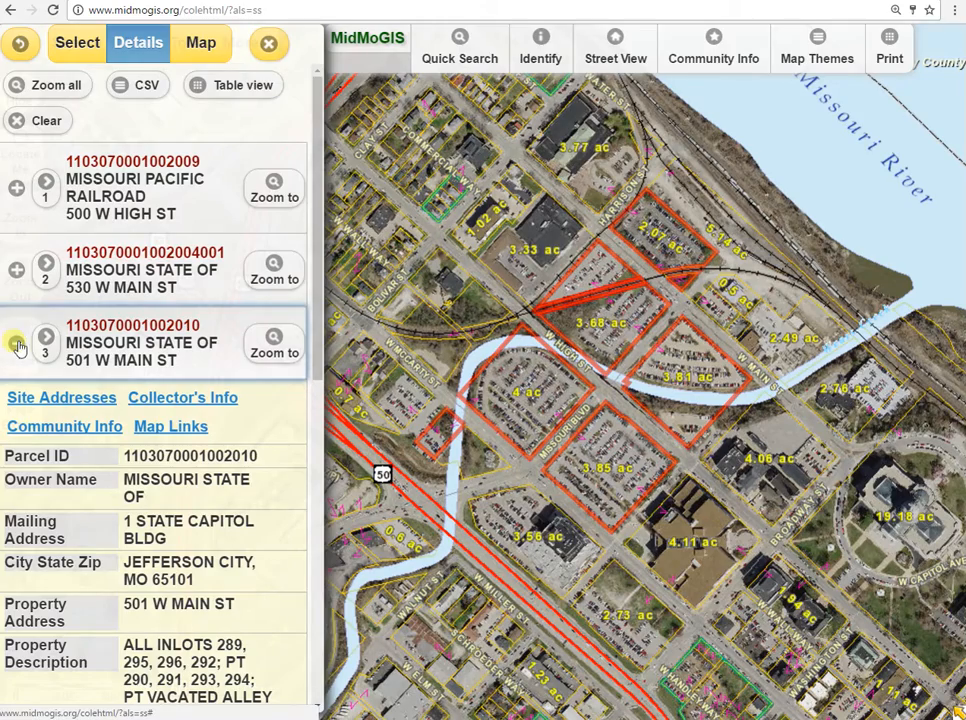
scroll(213, 440, down, 2)
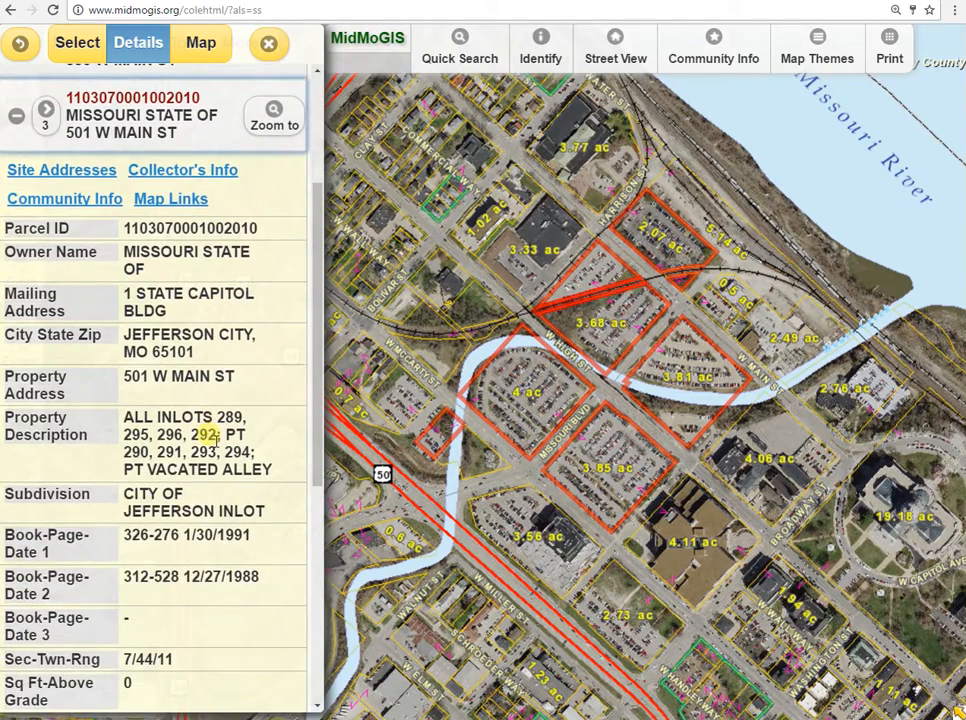
scroll(211, 438, down, 2)
scroll(209, 436, up, 4)
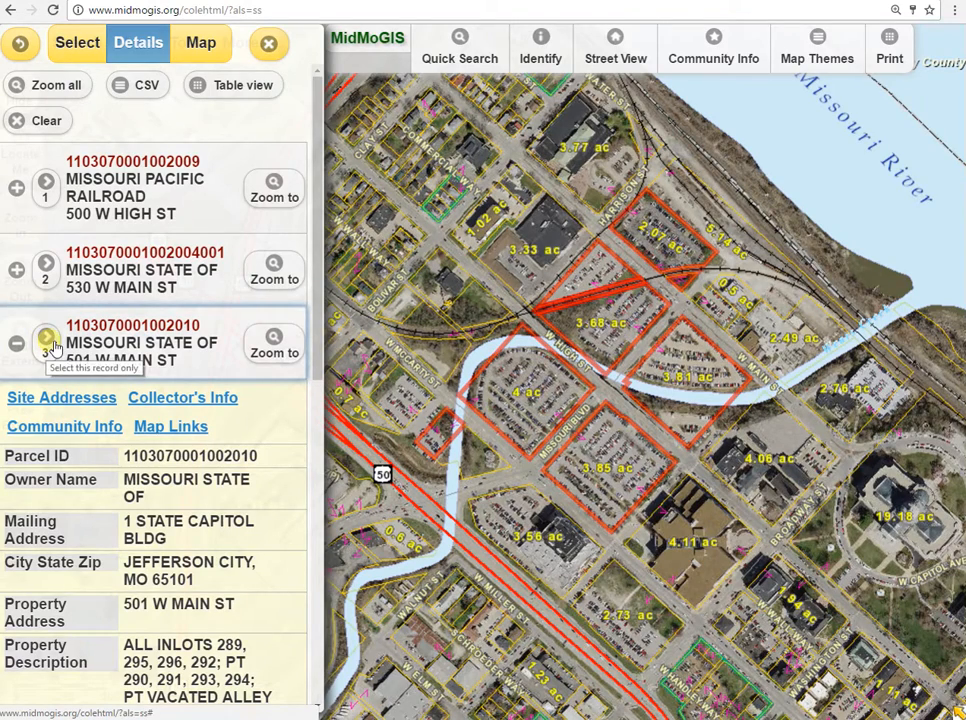
Narrow the selection to only the first record, Missouri Pacific Railroad, view its parcel on the map and collapse its details.
click(46, 186)
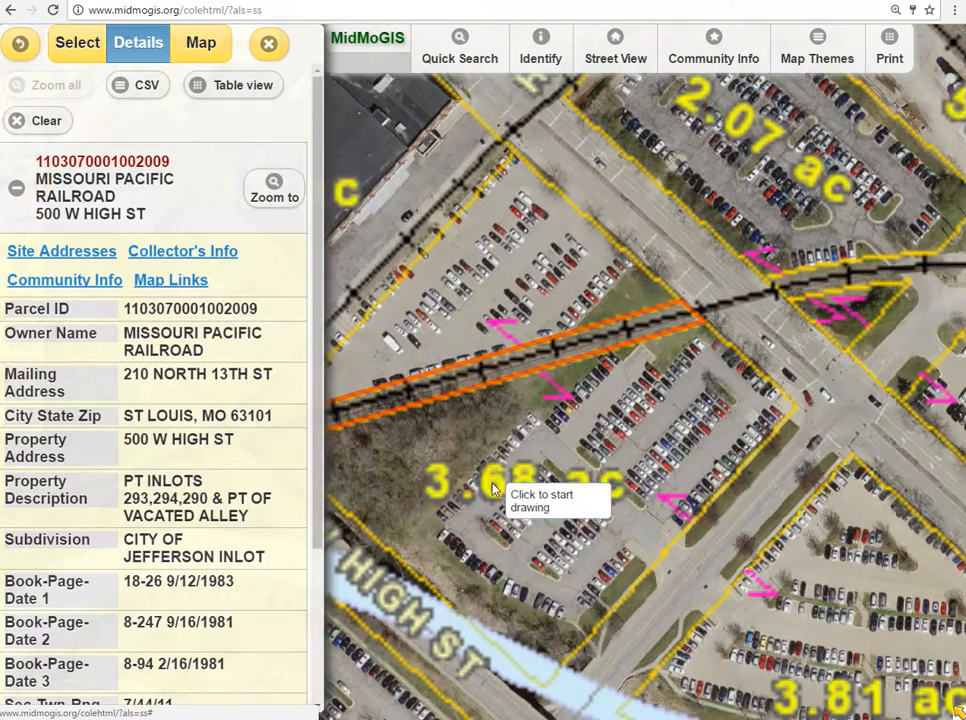
scroll(537, 367, down, 2)
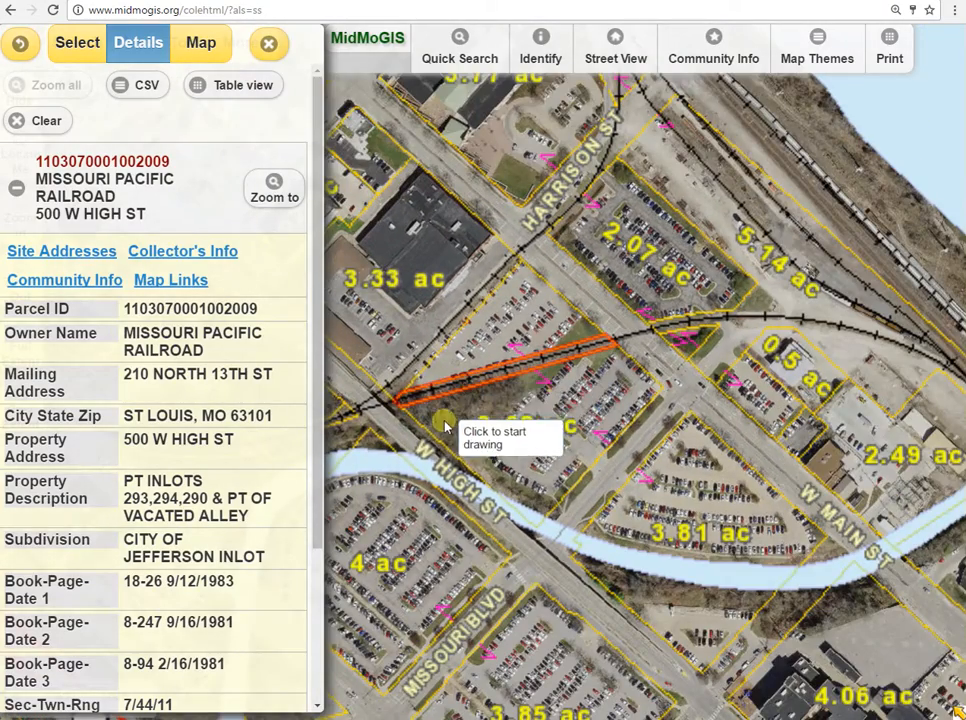
drag(446, 425, 496, 401)
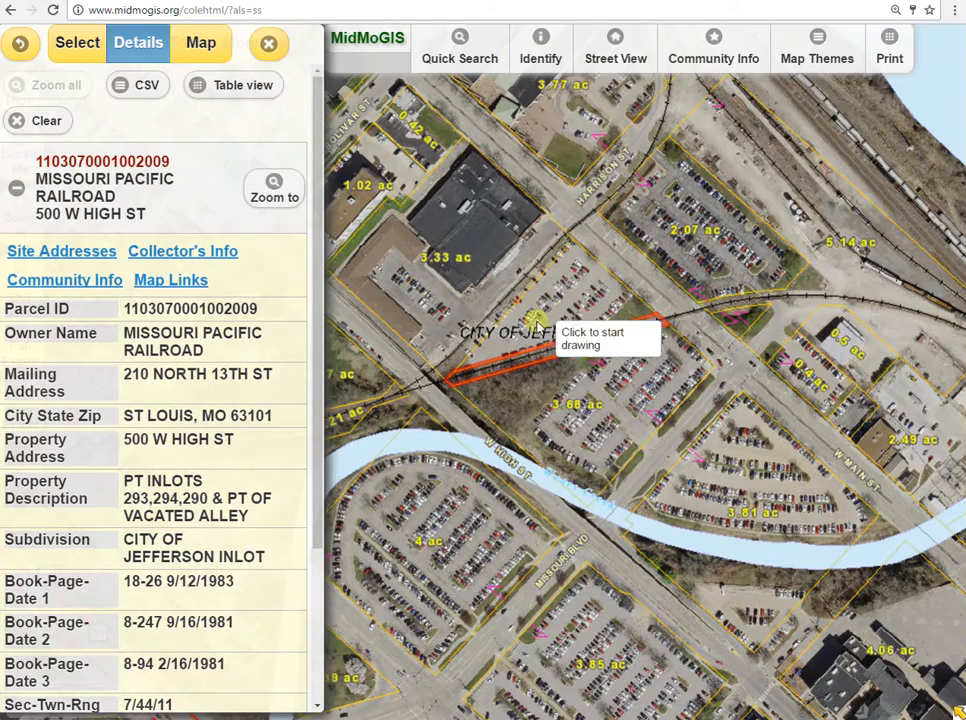
click(20, 191)
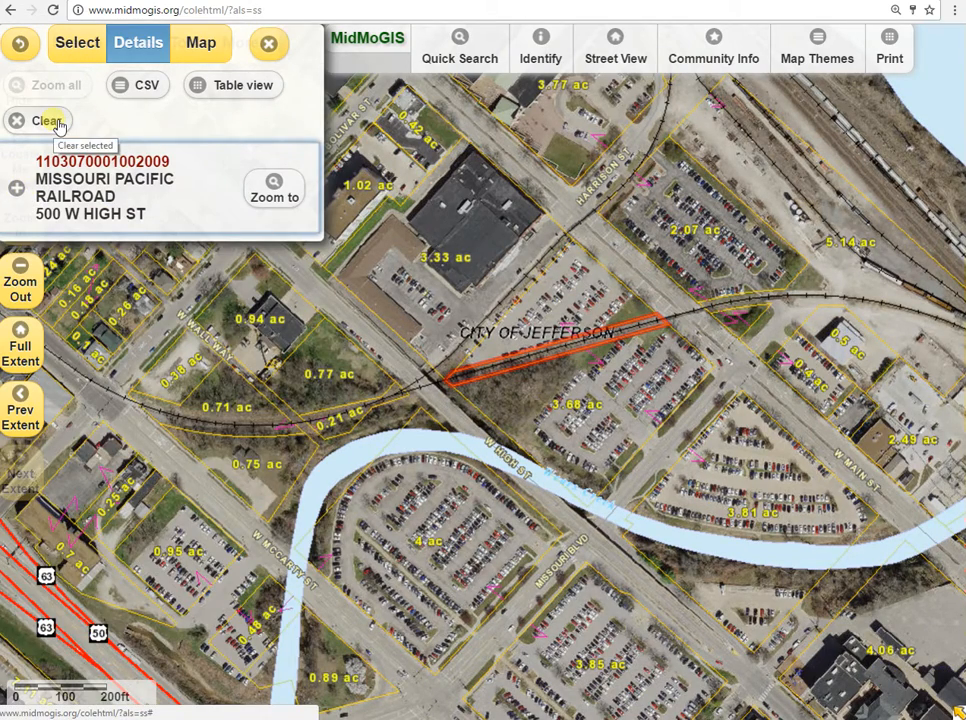
Switch the selection method to Shape and clear the selected railroad parcel.
click(78, 43)
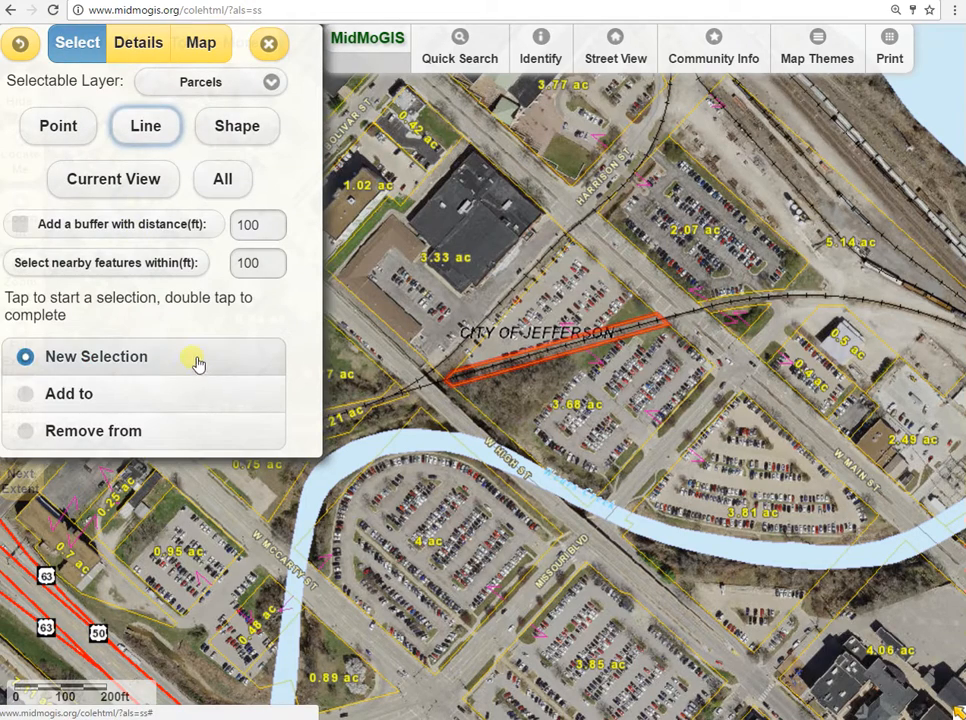
click(233, 128)
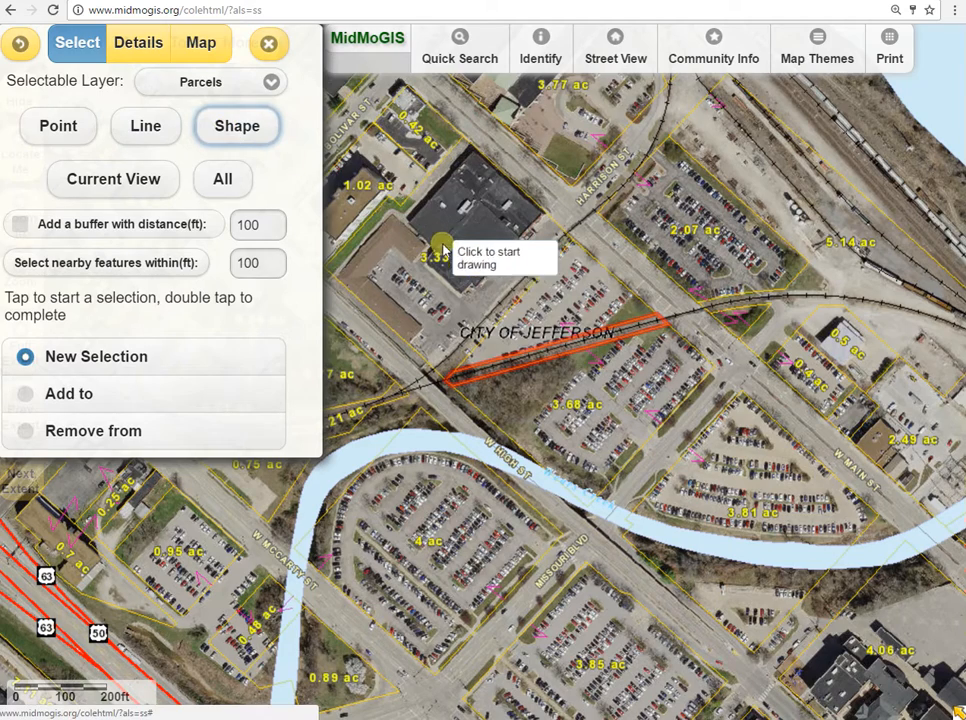
click(138, 45)
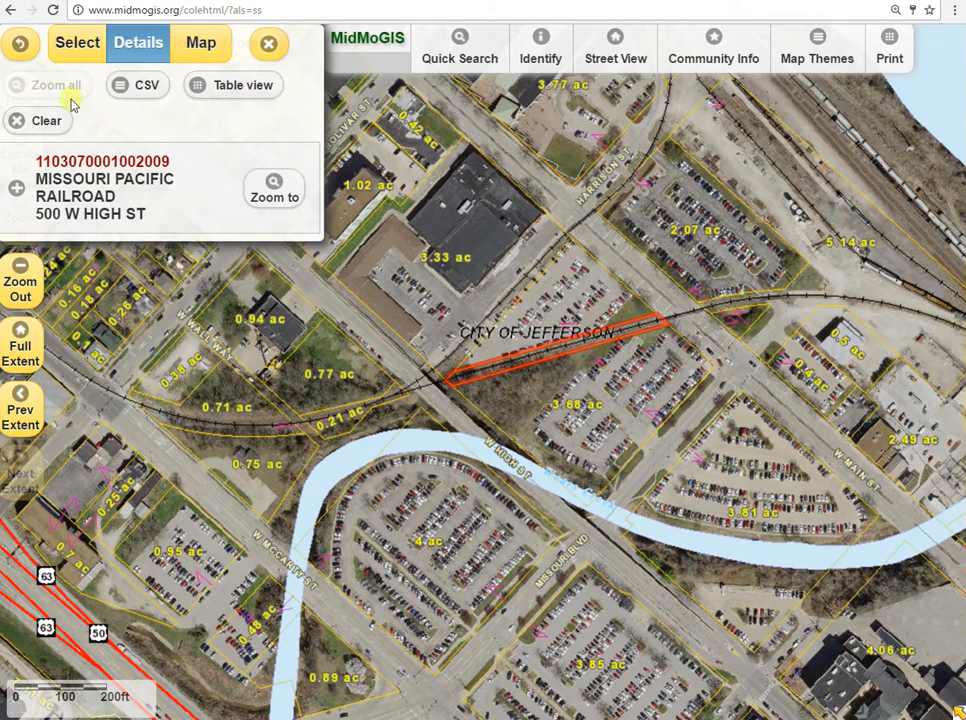
click(44, 121)
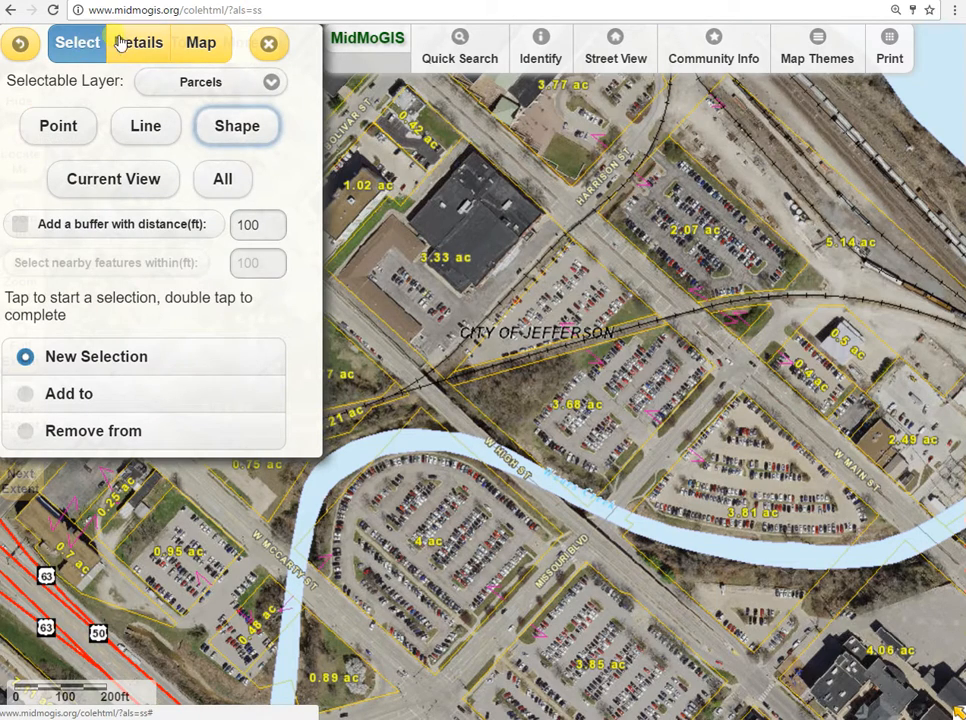
Select parcels by drawing a polygon from the 2.07 ac lot around the 4, 0.89, 3.85, 2.49 and 0.5 ac parcels and back.
click(238, 131)
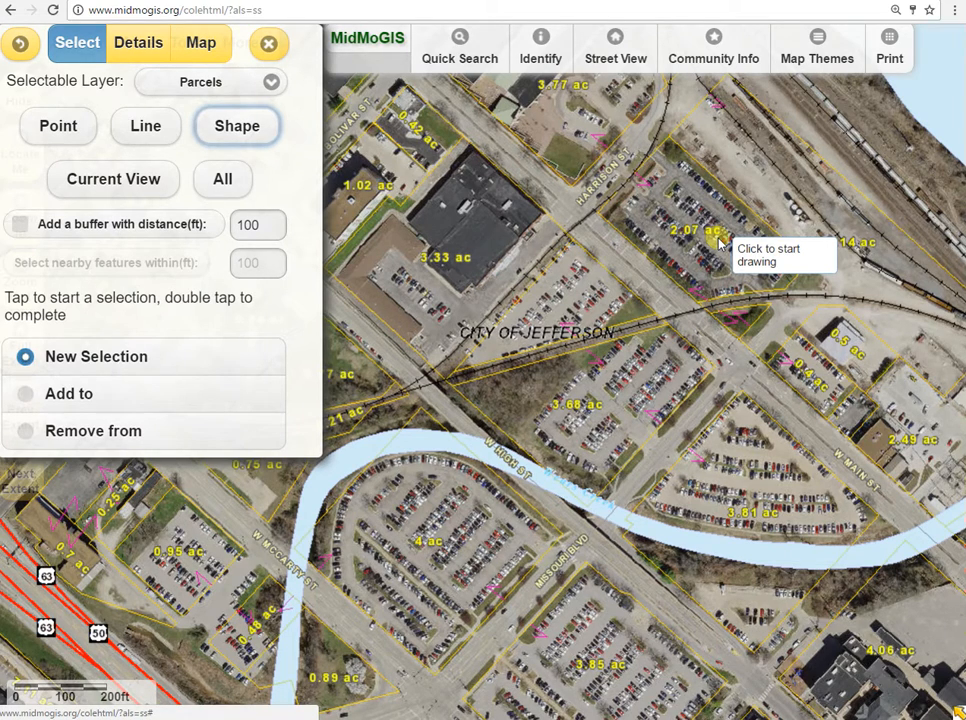
click(591, 258)
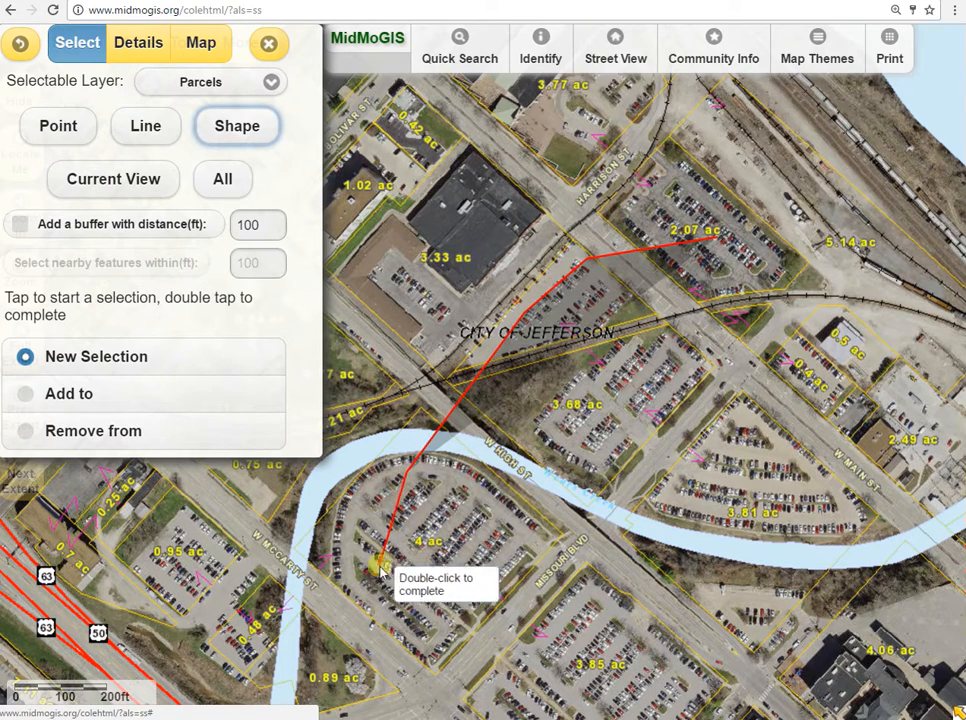
click(318, 656)
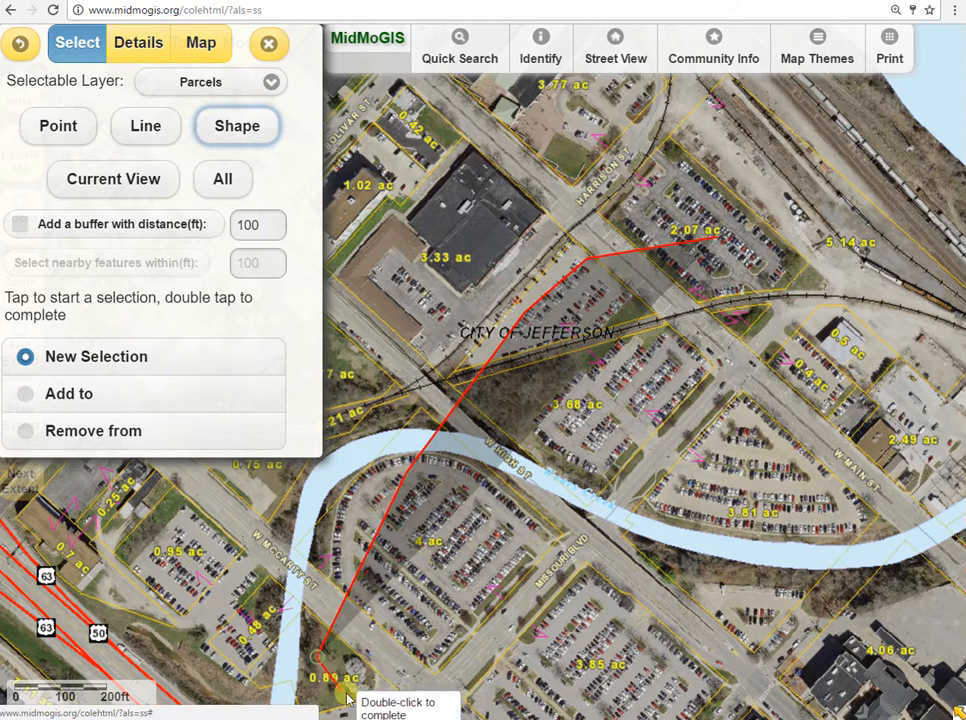
click(566, 683)
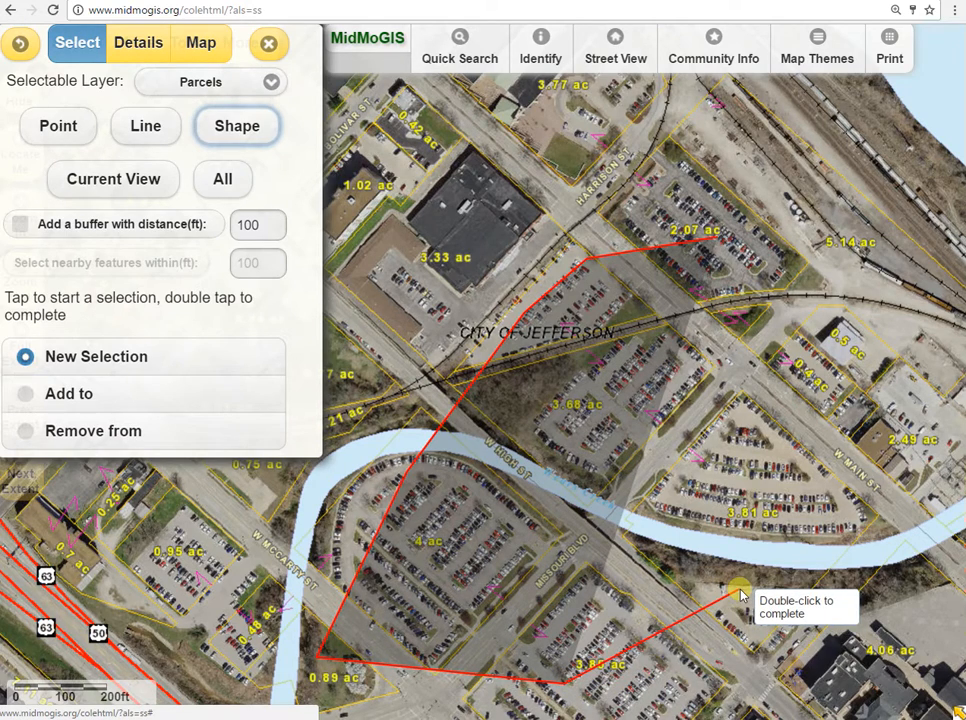
click(893, 451)
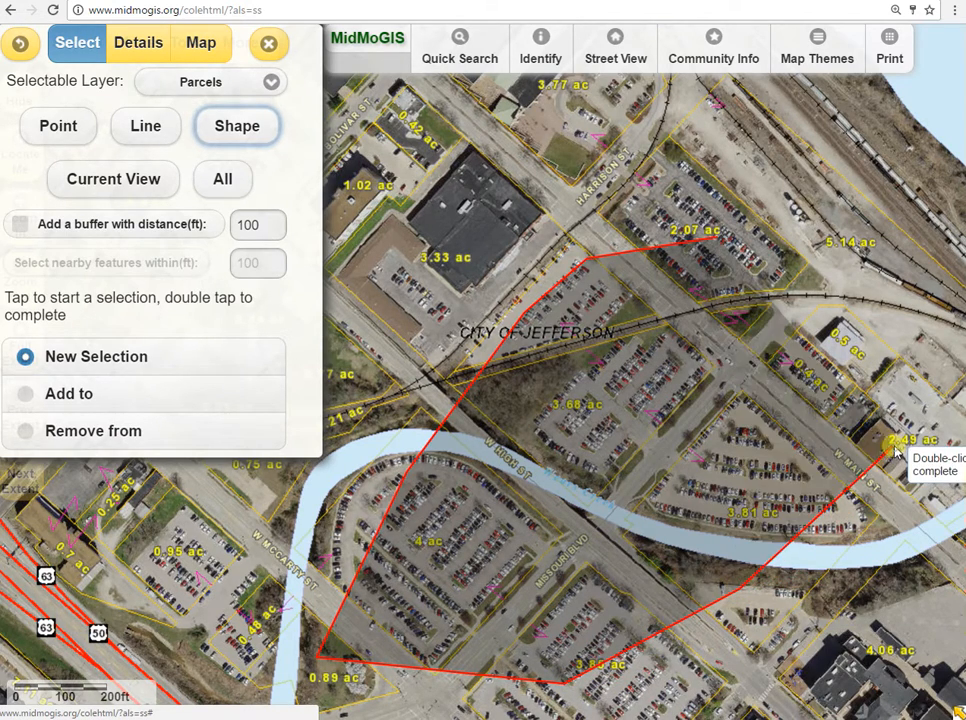
click(873, 335)
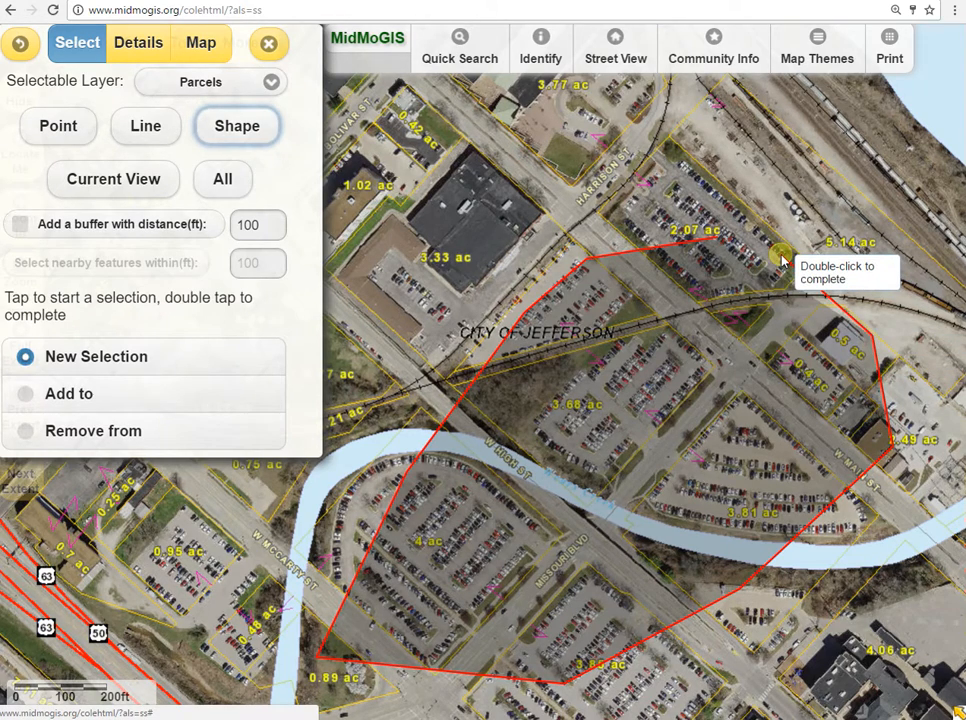
double_click(782, 259)
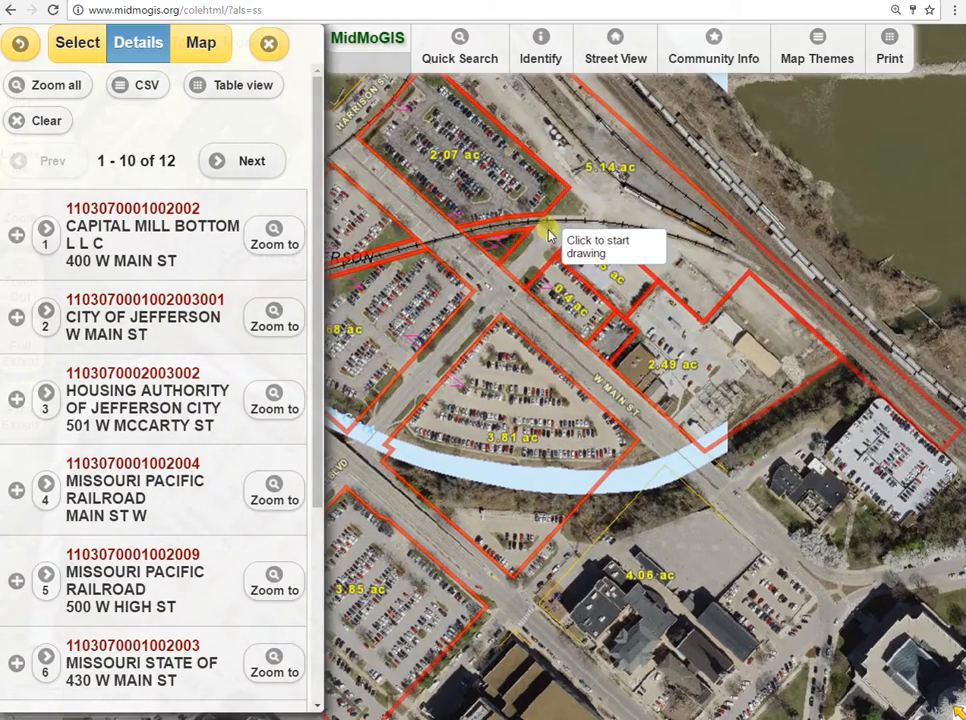
Examine the full extent of the shape-selected parcels on the map and check both pages of the results list.
scroll(532, 326, down, 1)
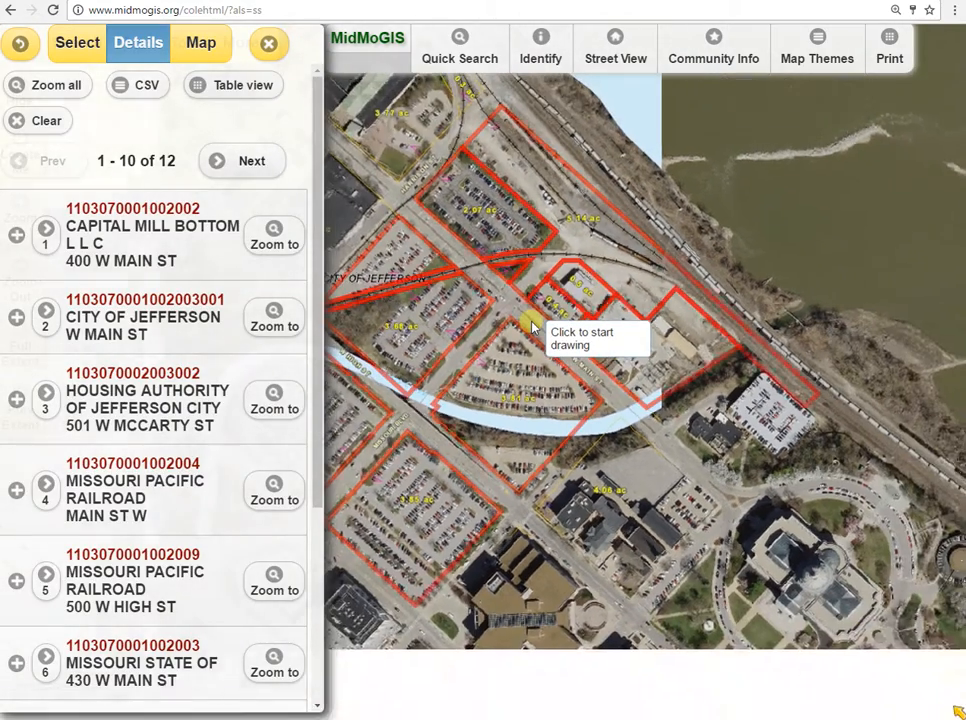
scroll(530, 325, down, 1)
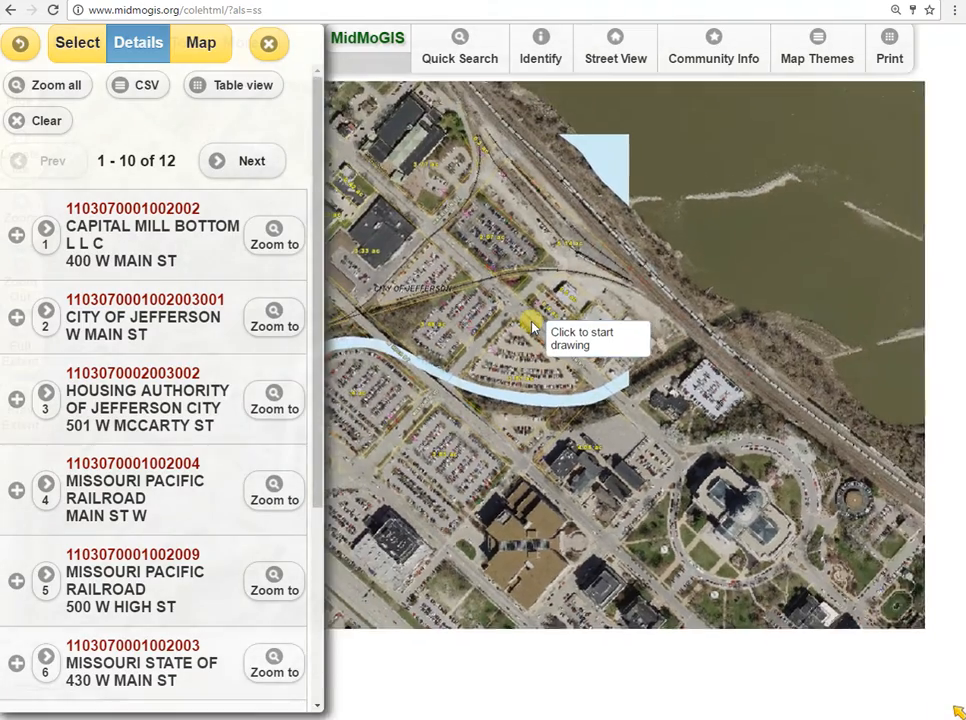
drag(492, 295, 679, 292)
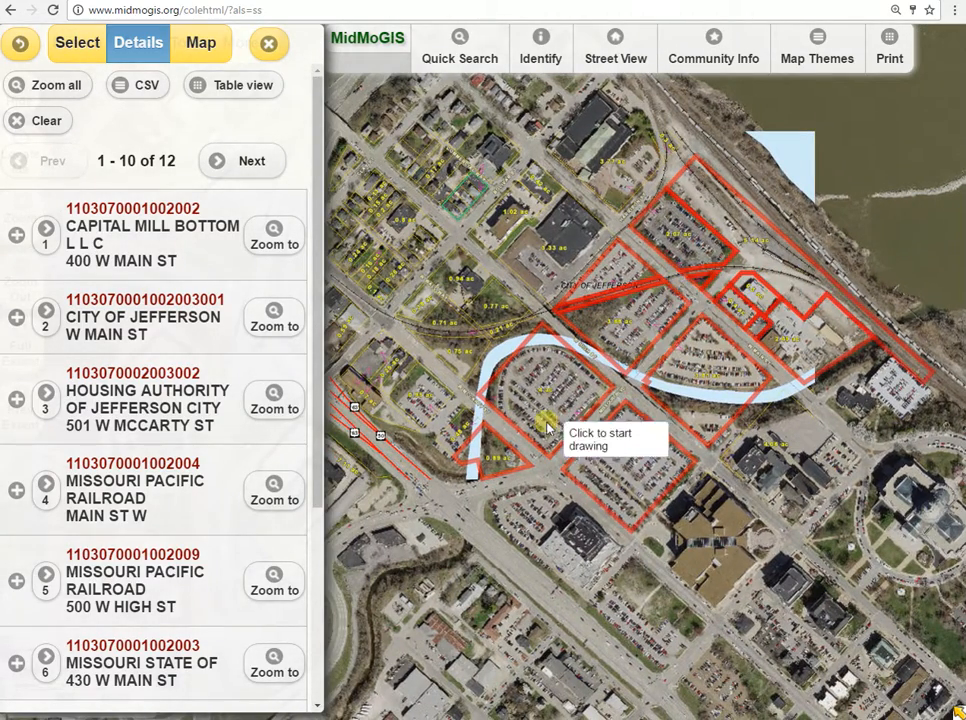
drag(320, 176, 333, 127)
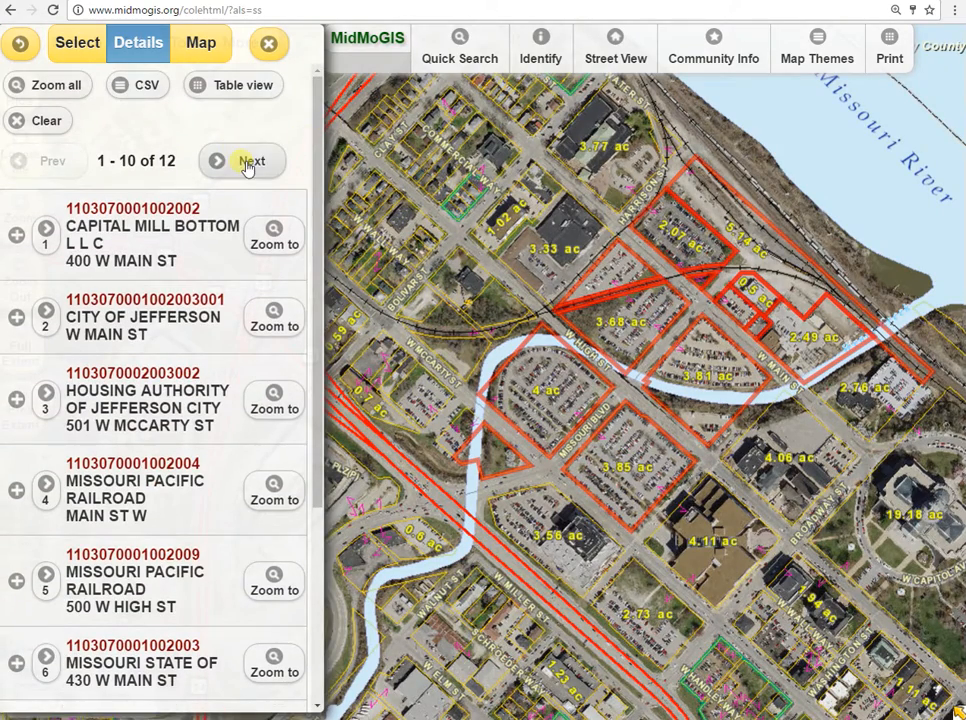
drag(319, 164, 319, 60)
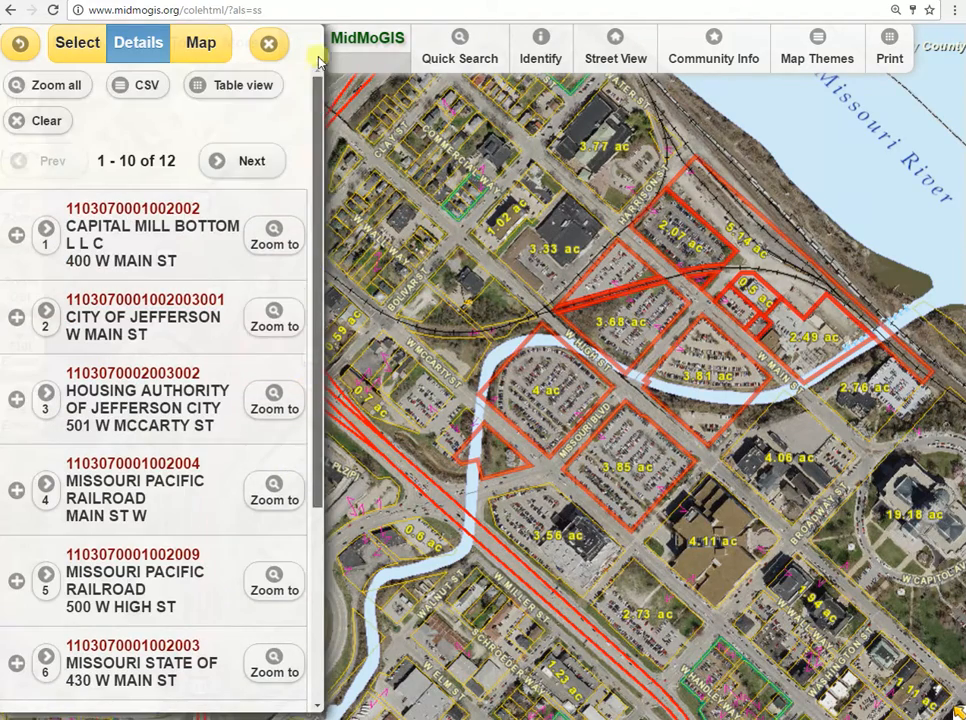
click(252, 162)
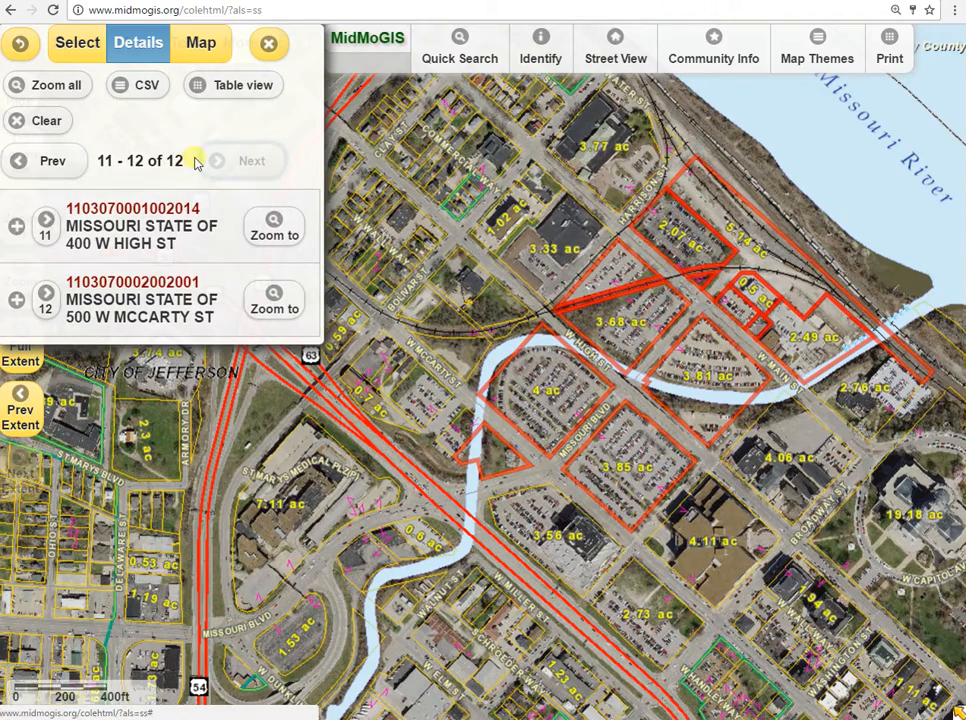
click(52, 166)
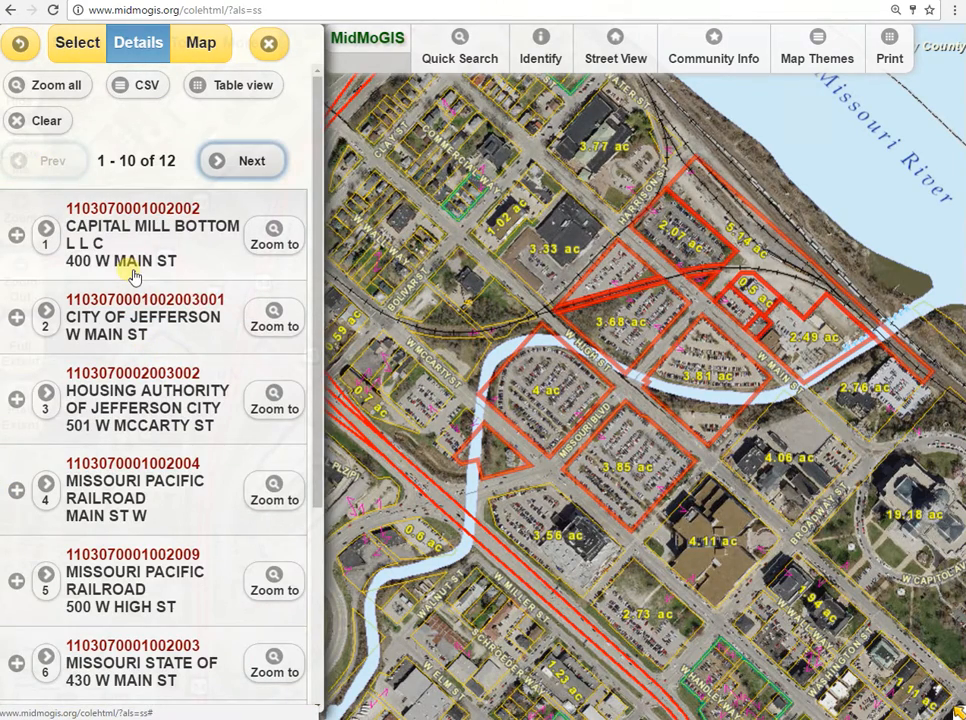
Look through the first ten selected parcels and read the full details of the eighth record.
scroll(134, 375, down, 3)
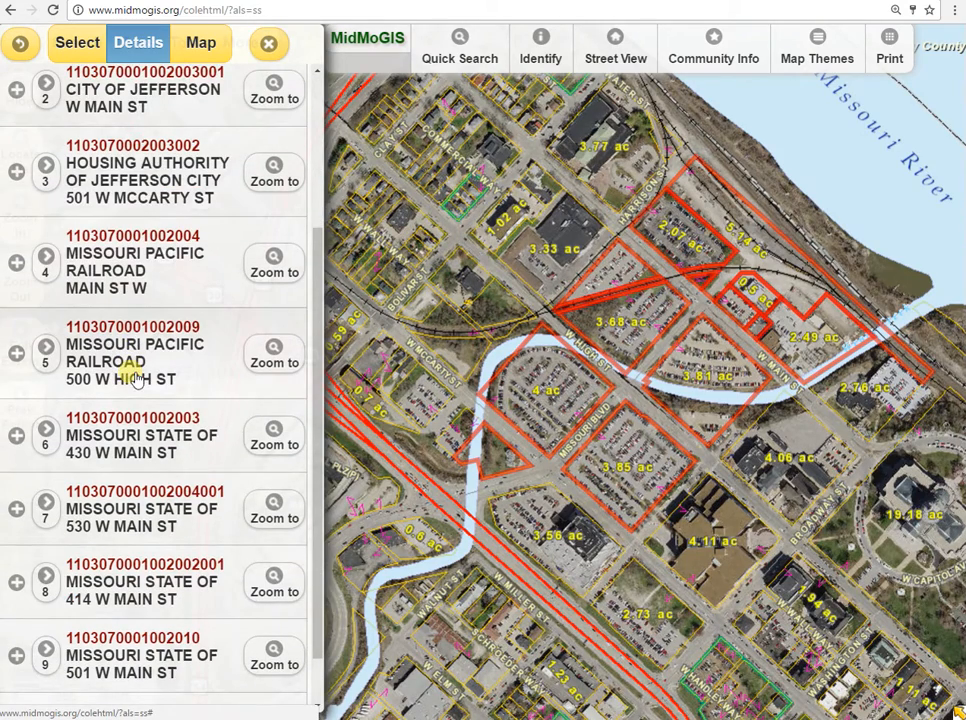
scroll(138, 372, down, 1)
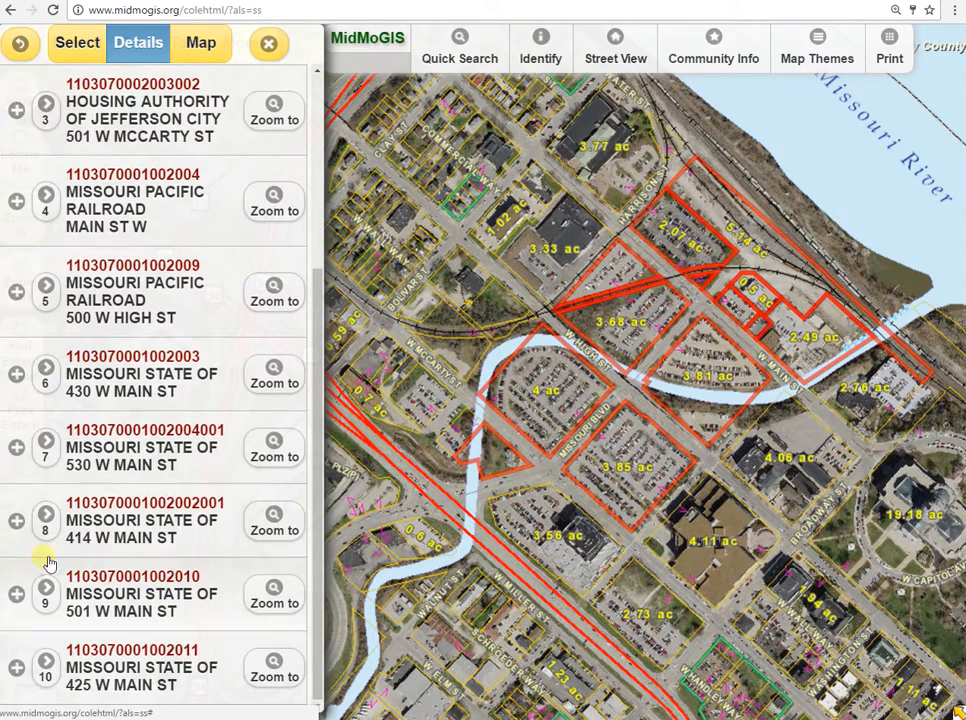
click(17, 519)
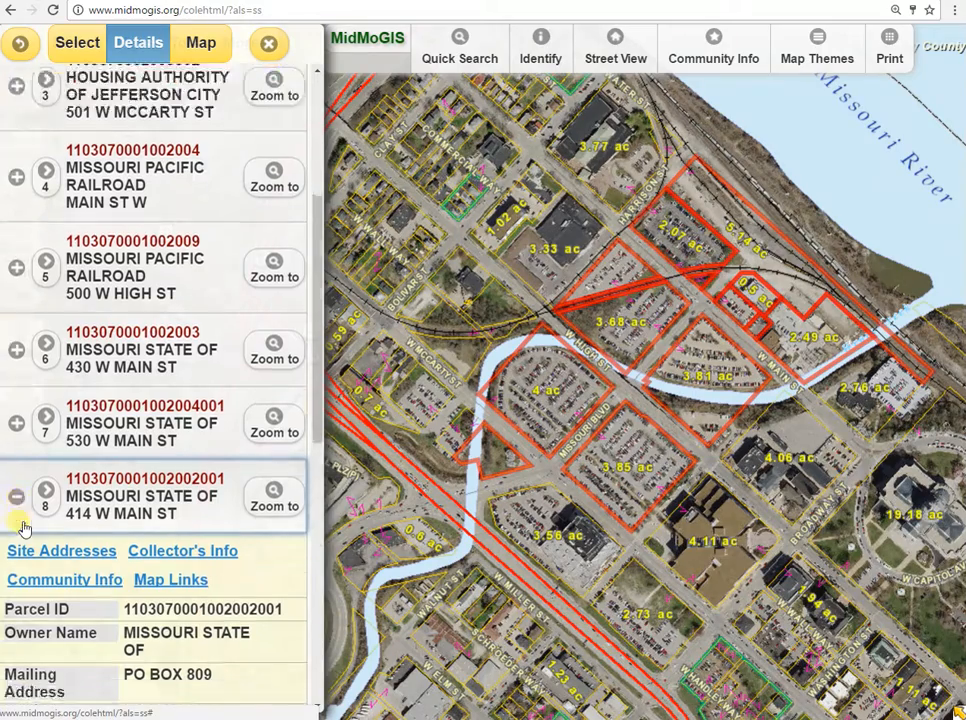
scroll(17, 527, down, 4)
scroll(17, 527, up, 10)
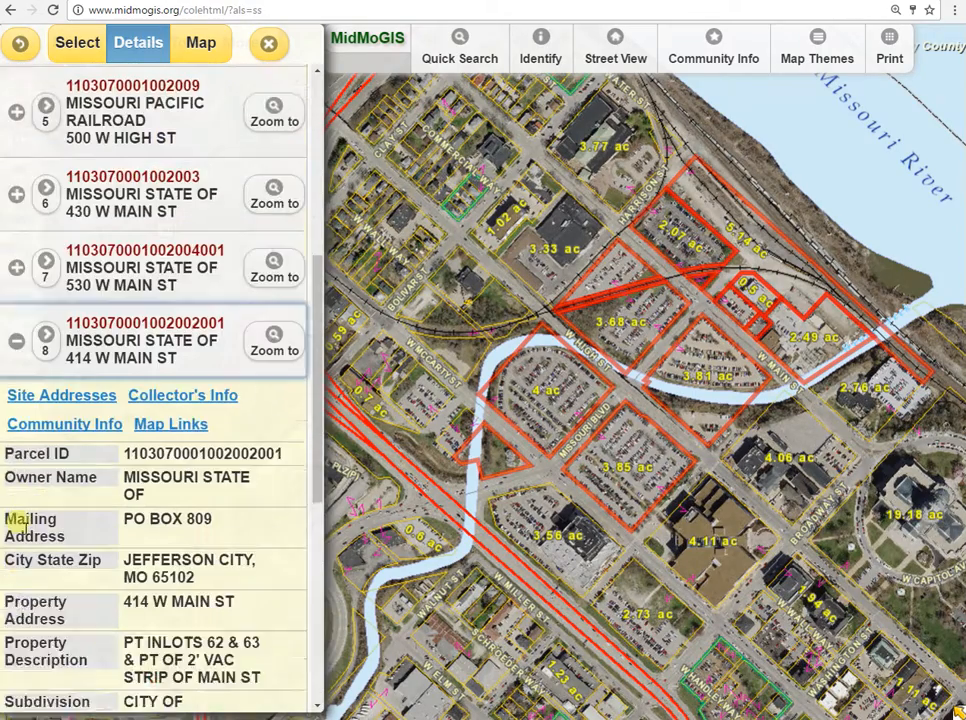
scroll(17, 527, up, 2)
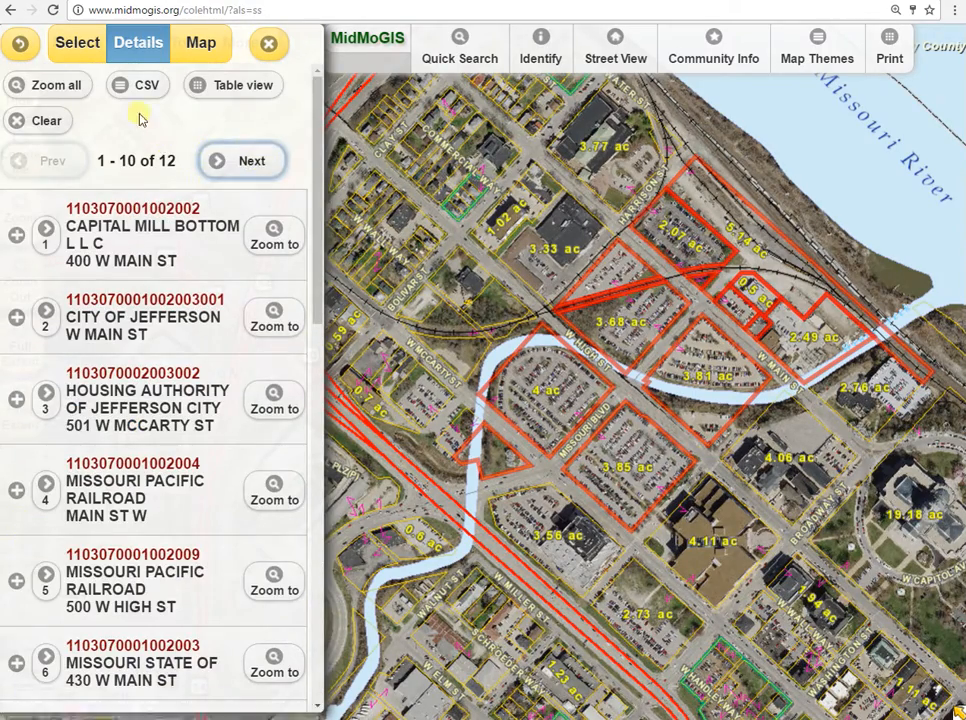
Clear the shape selection and enable a selection buffer with a distance of 750 ft.
click(42, 122)
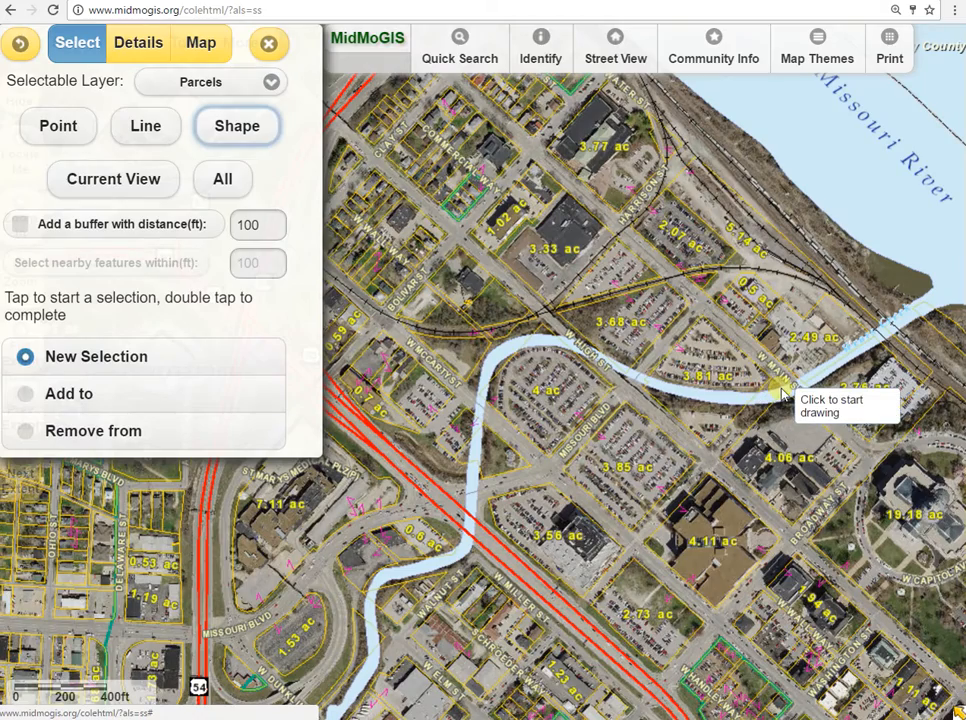
scroll(782, 392, up, 1)
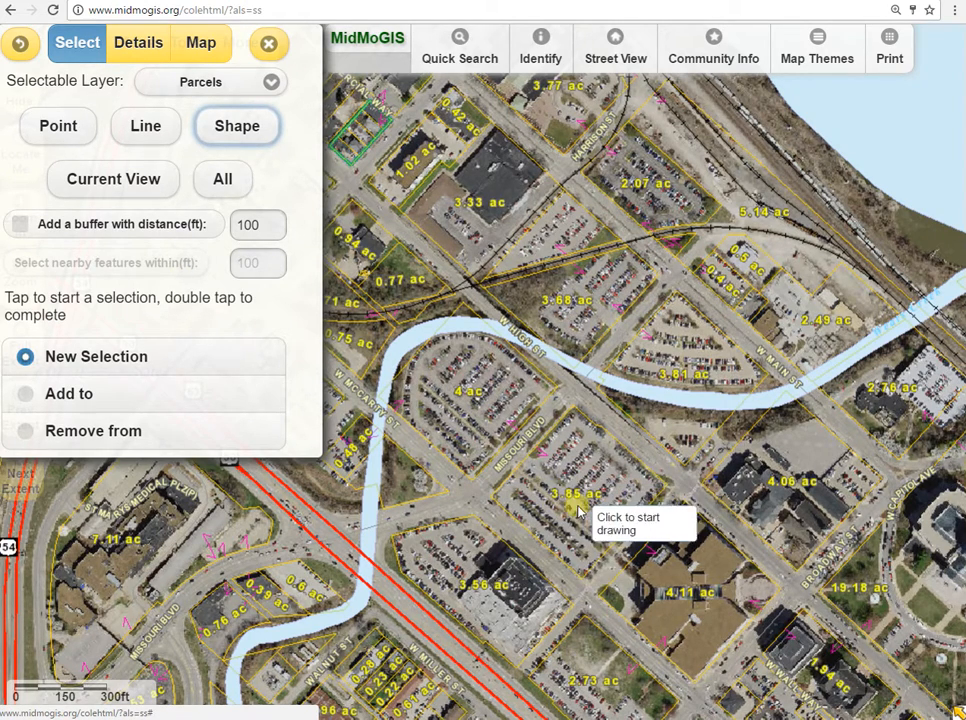
drag(591, 510, 524, 428)
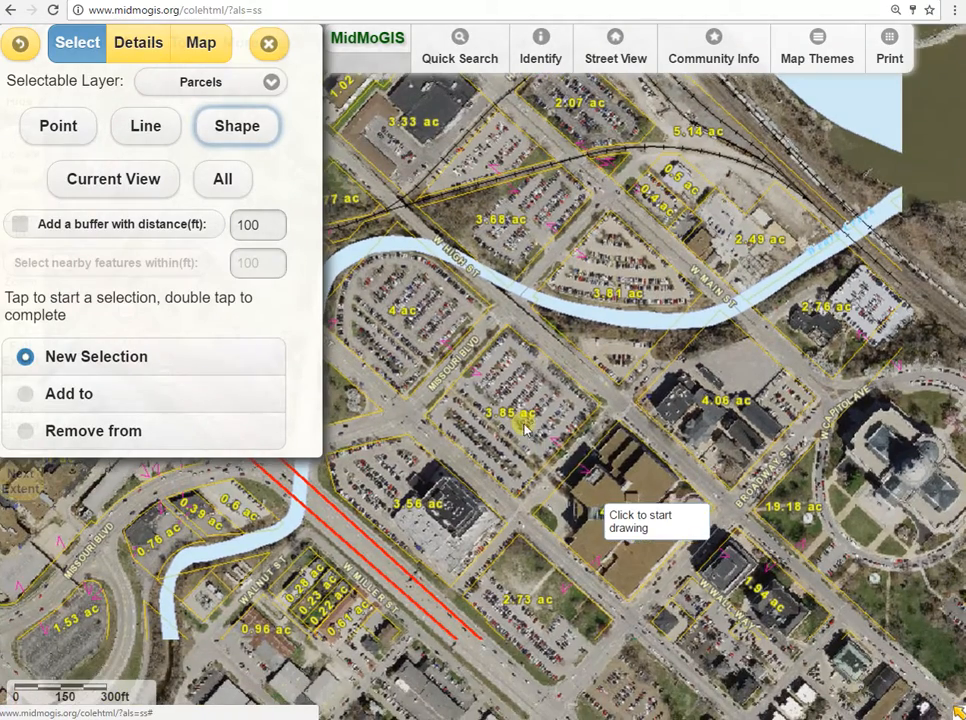
click(21, 225)
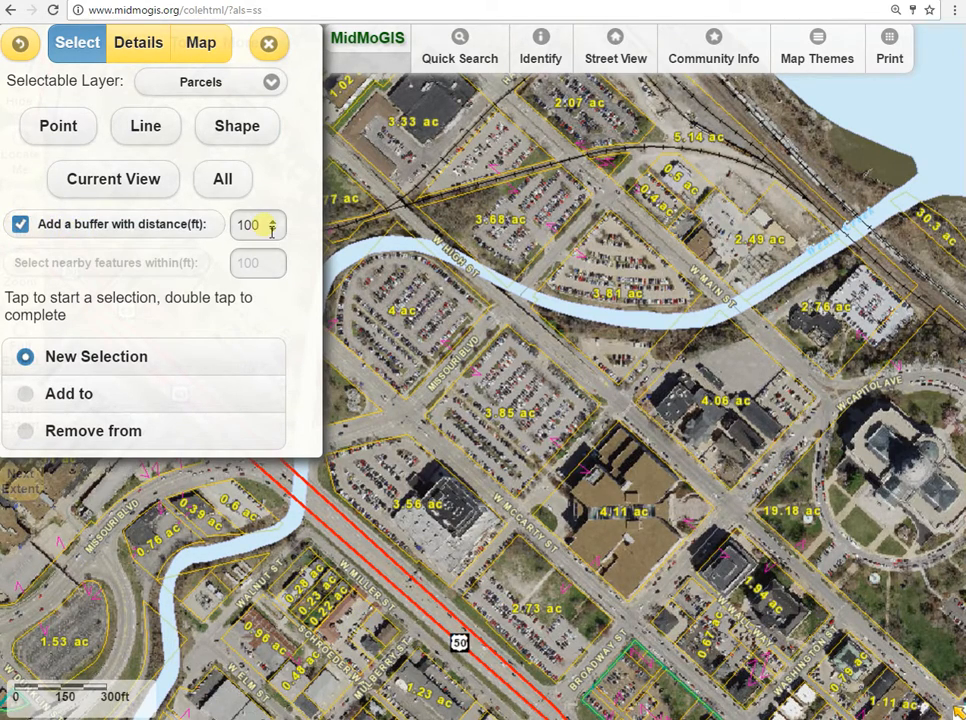
drag(265, 227, 198, 230)
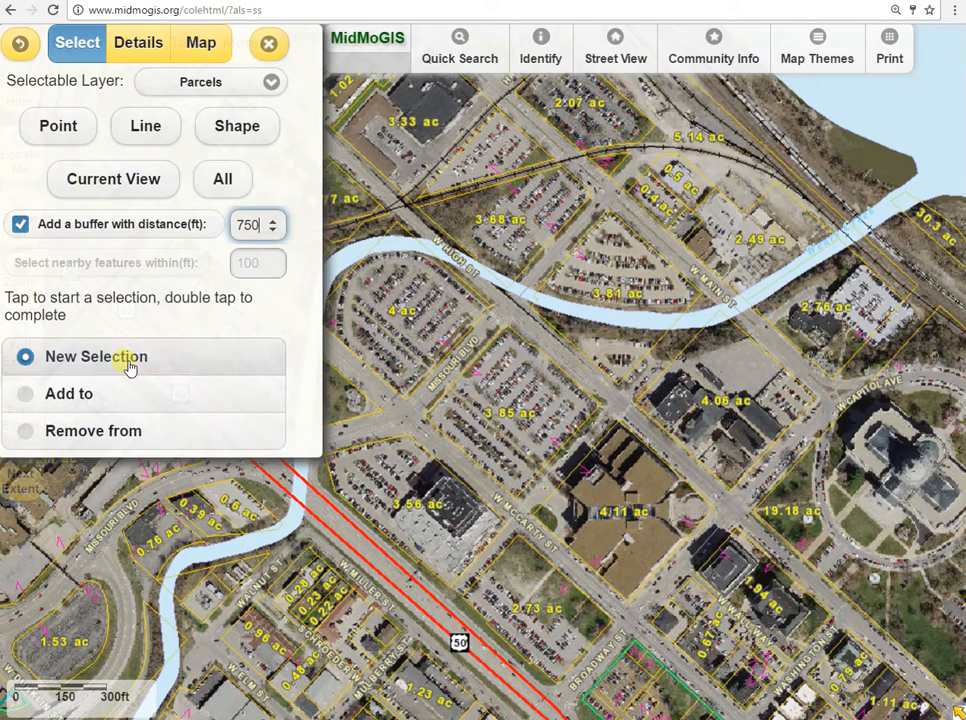
Select the parcels around a point in the 3.85 ac lot and review them on the map and in the results list.
click(145, 128)
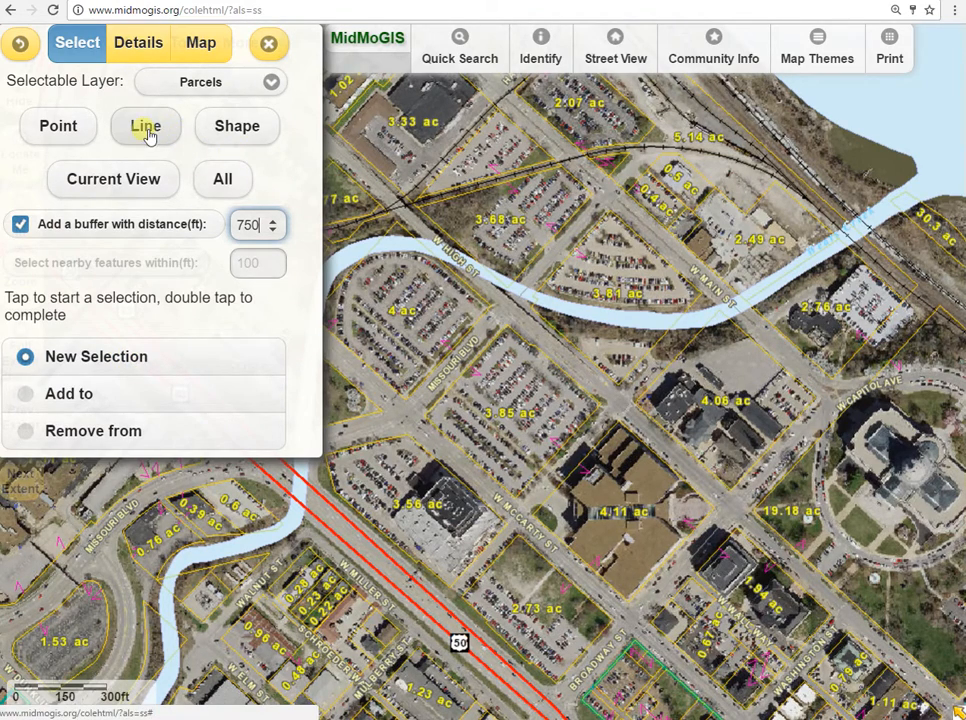
click(66, 126)
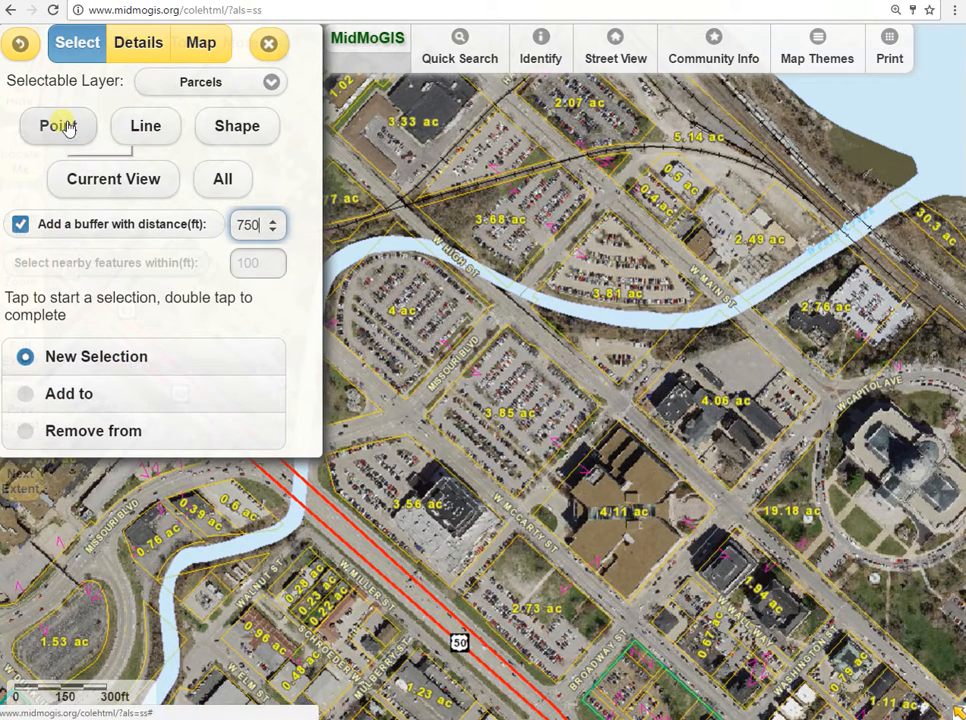
click(518, 410)
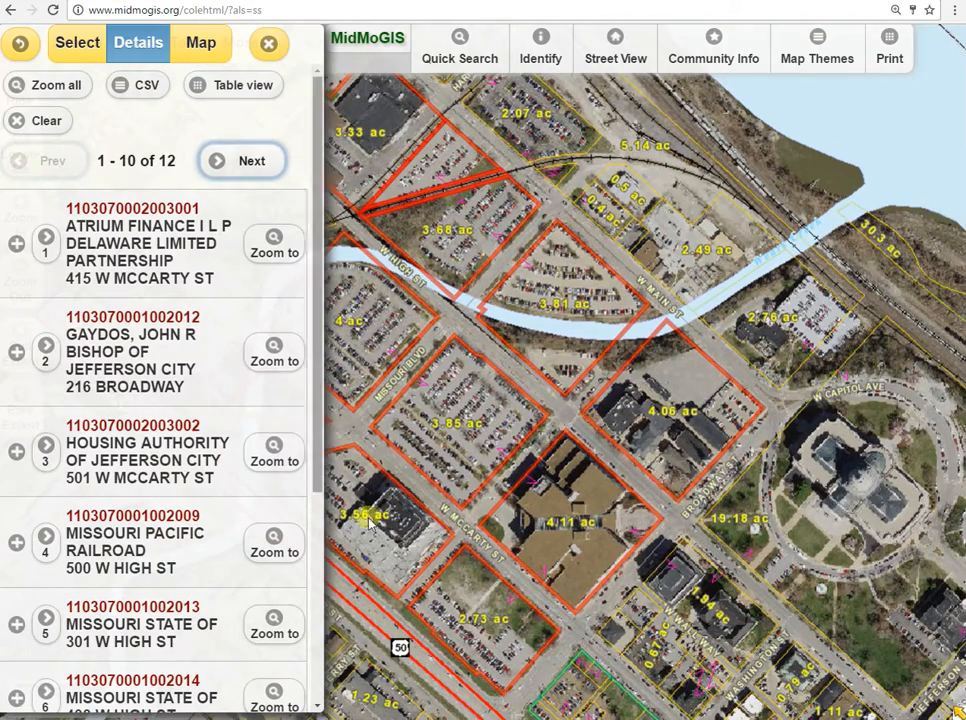
drag(448, 377, 580, 343)
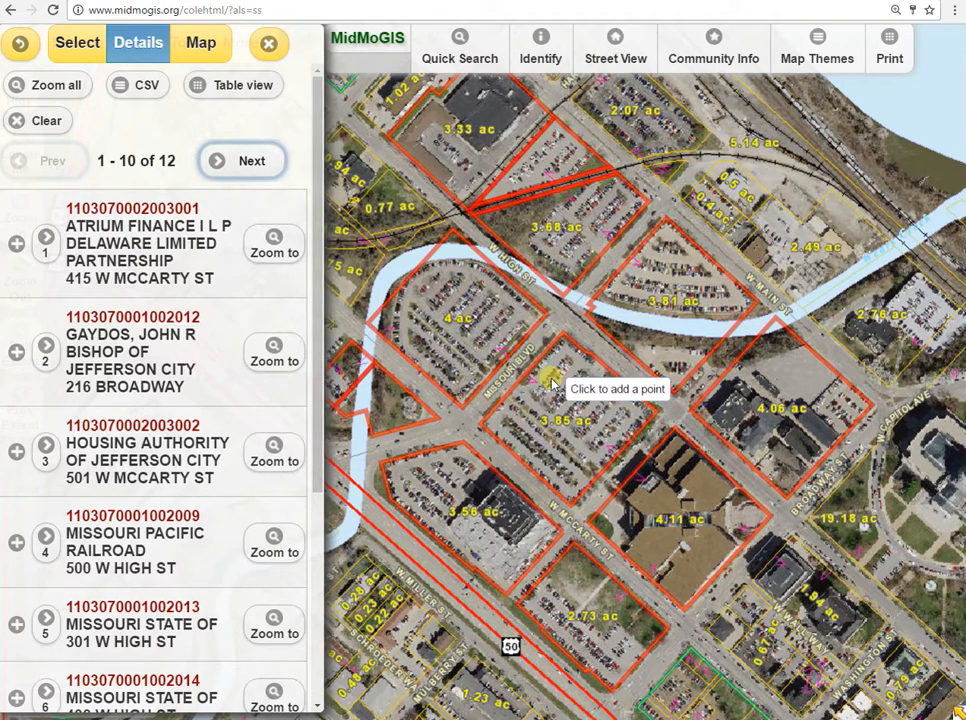
scroll(318, 262, down, 3)
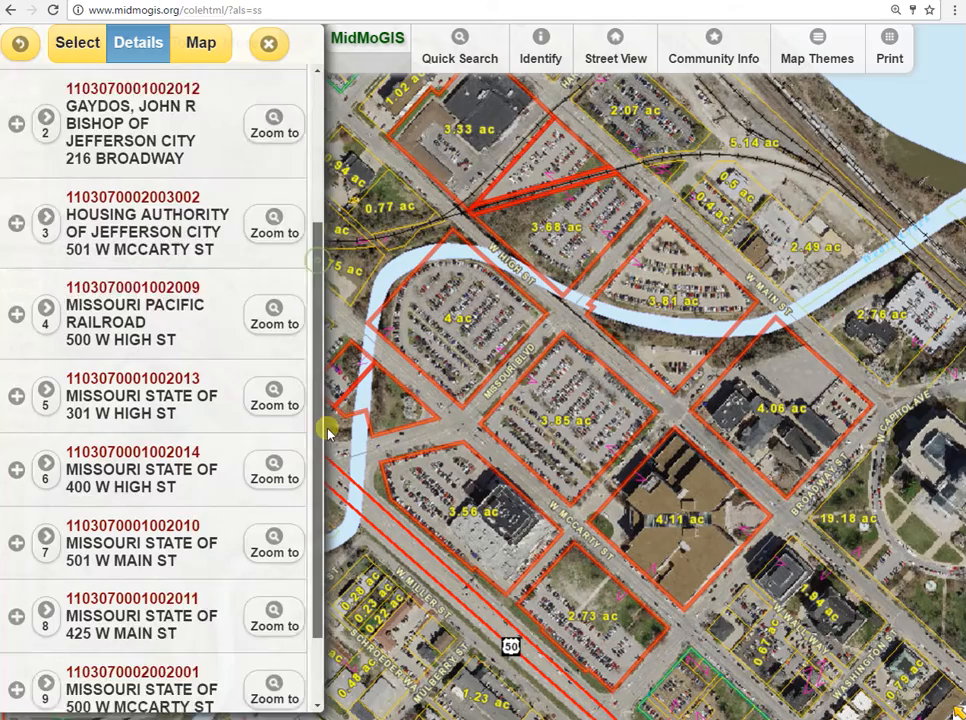
scroll(322, 230, up, 3)
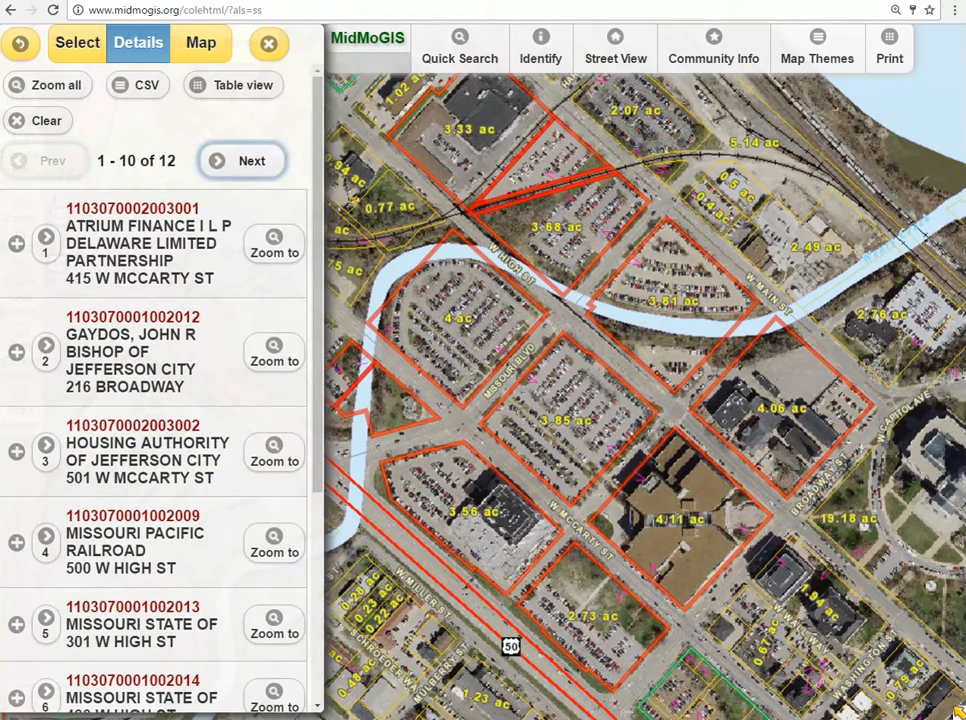
Turn off the selection buffer and clear the parcels selected around the point.
click(68, 44)
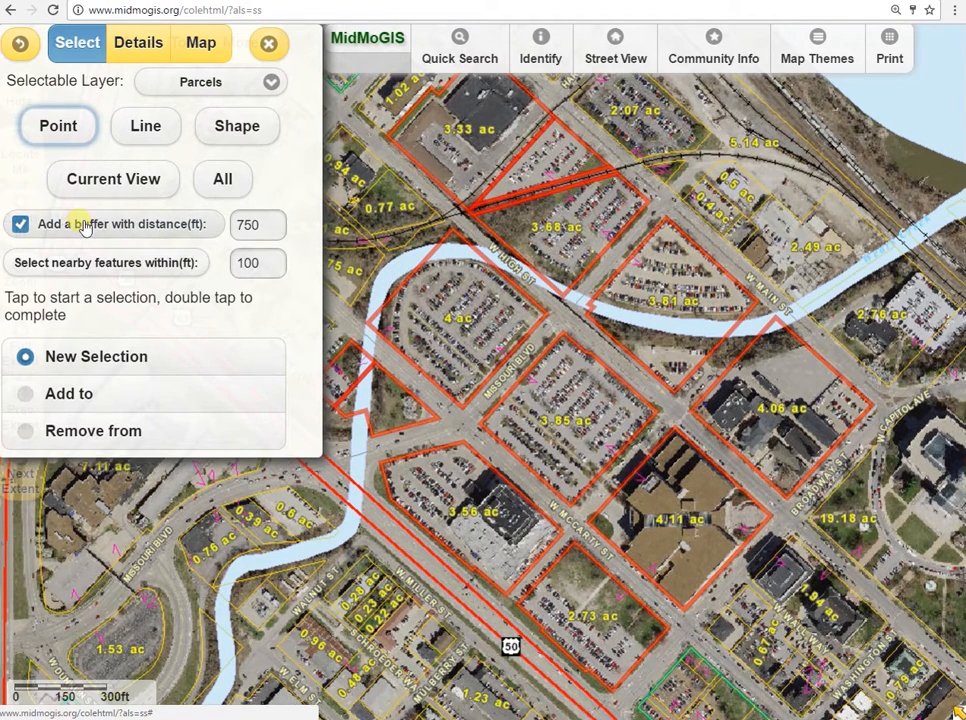
click(21, 225)
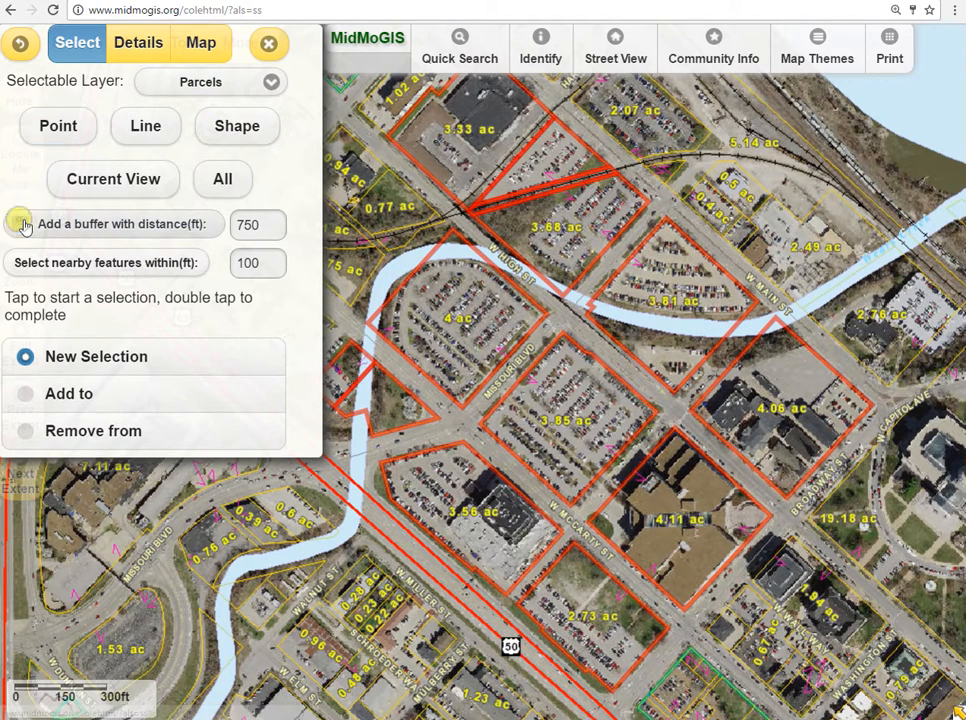
click(143, 45)
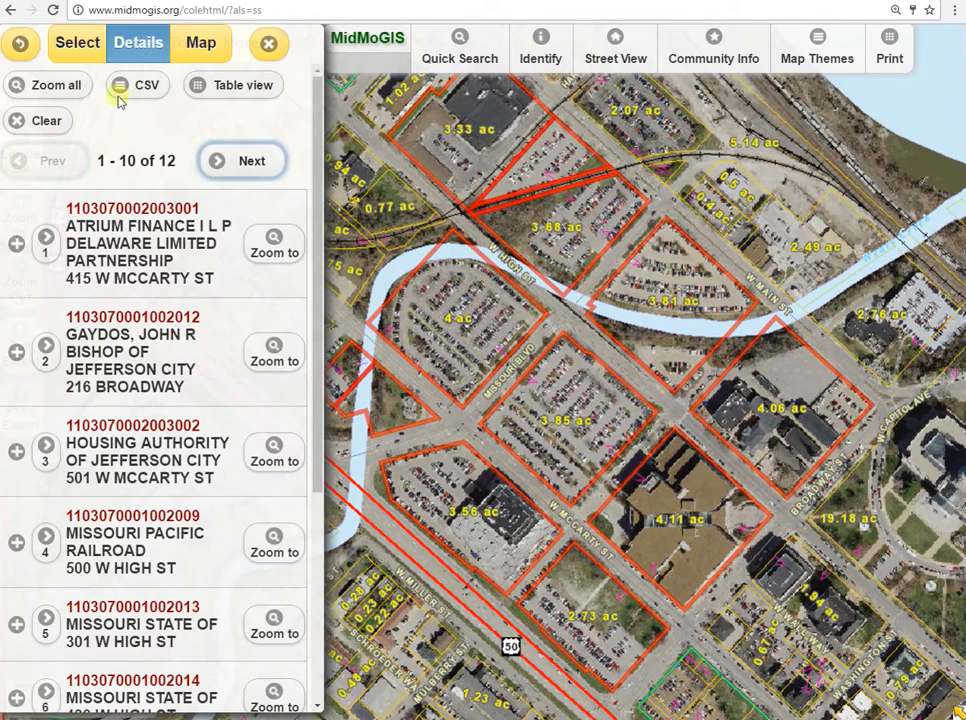
click(44, 124)
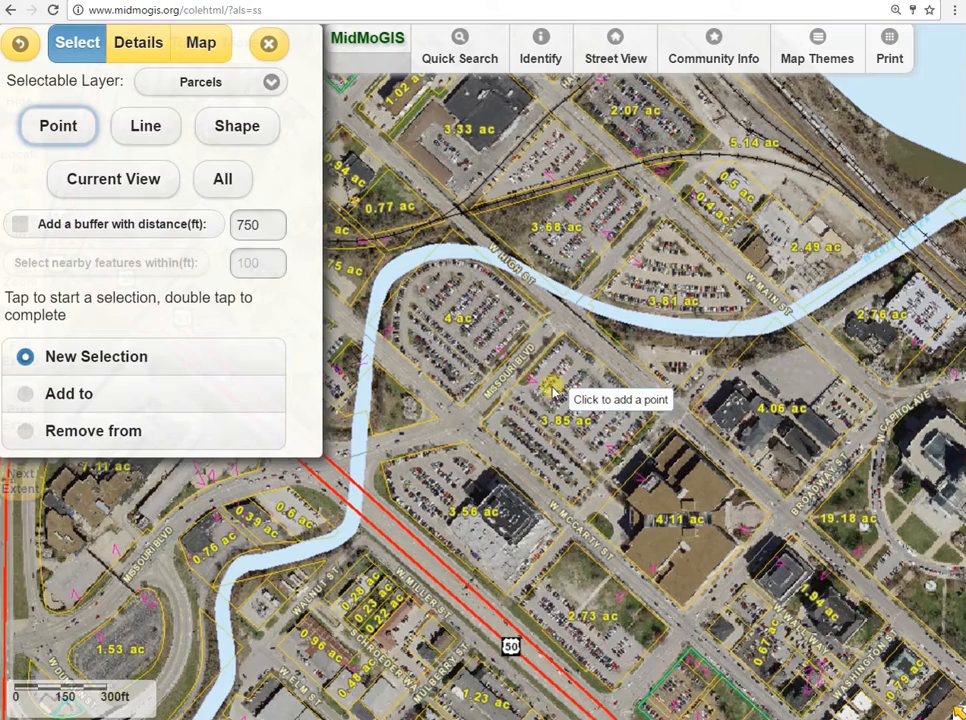
Select parcels with a line from the lot north of the 3.68 ac parcel through the 4 ac and 3.85 ac lots to the 0.5 ac parcel.
click(151, 128)
click(565, 160)
click(415, 290)
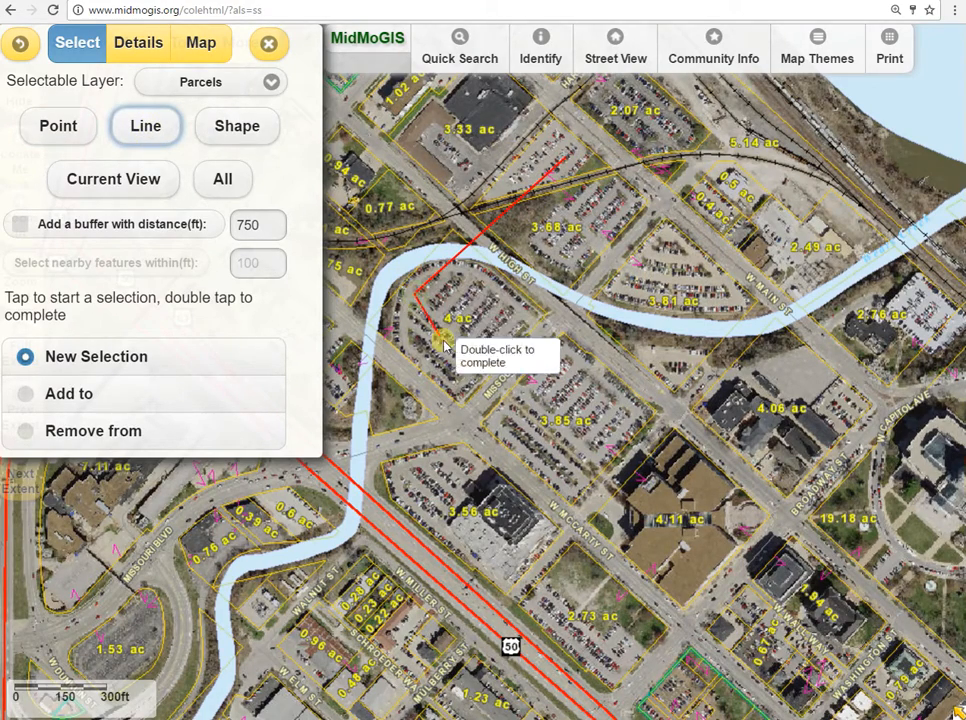
click(564, 429)
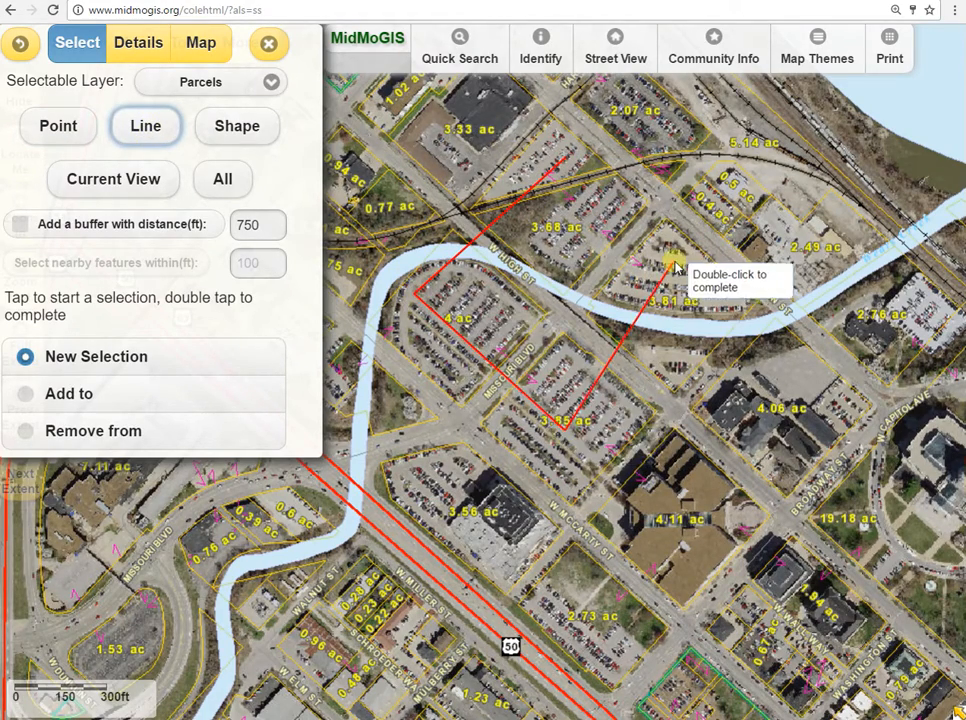
double_click(732, 190)
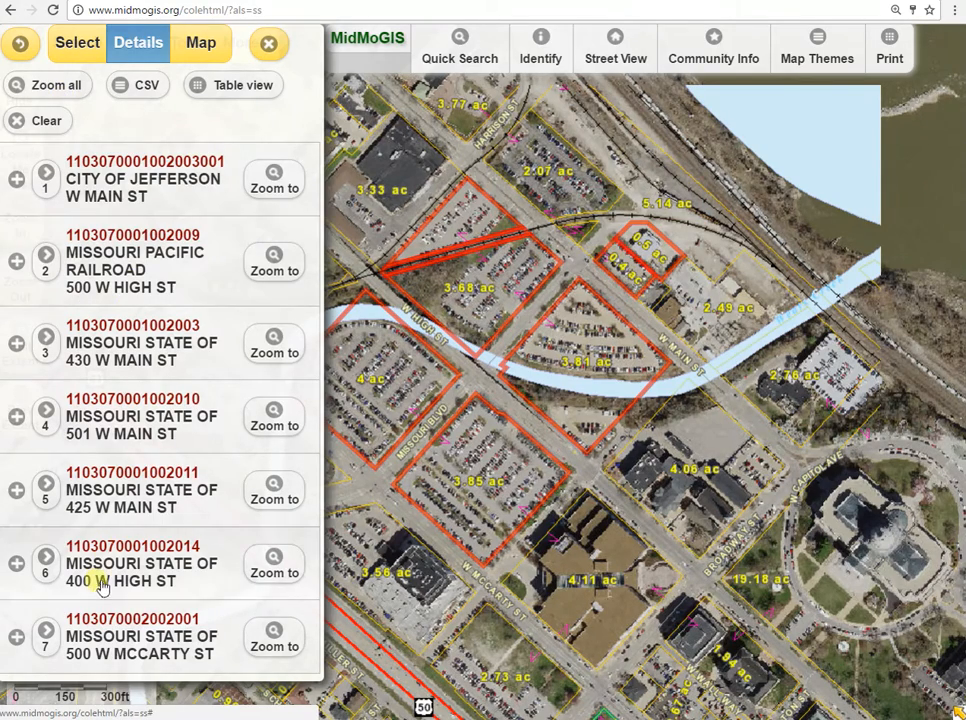
Remove the 0.5 ac and 0.4 ac parcels from the current selection by point, one after the other.
click(80, 43)
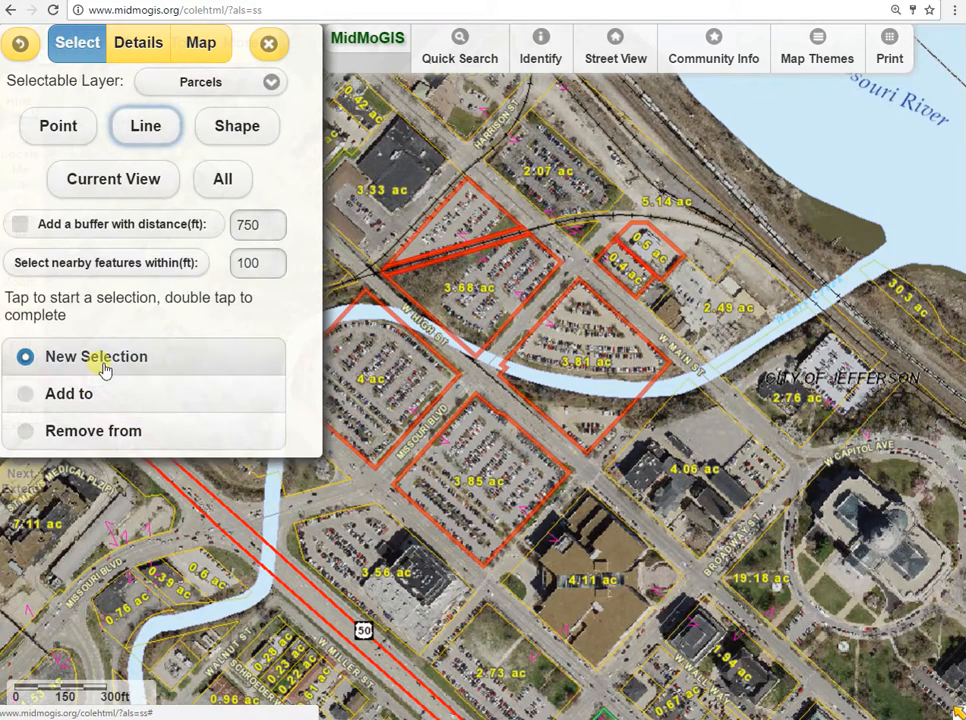
click(27, 431)
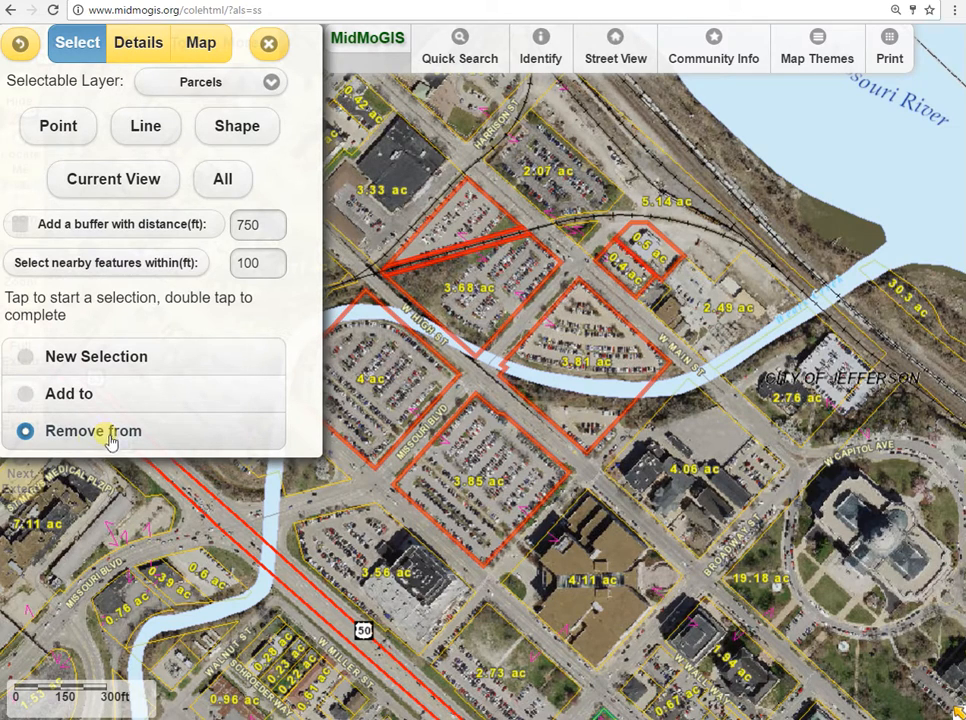
click(59, 134)
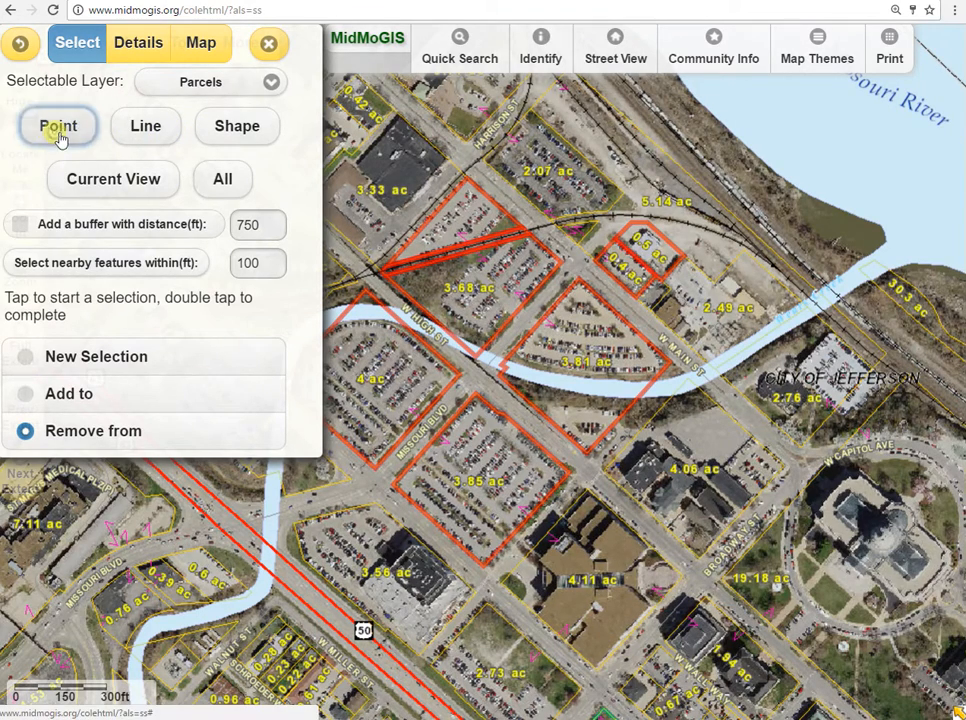
click(655, 256)
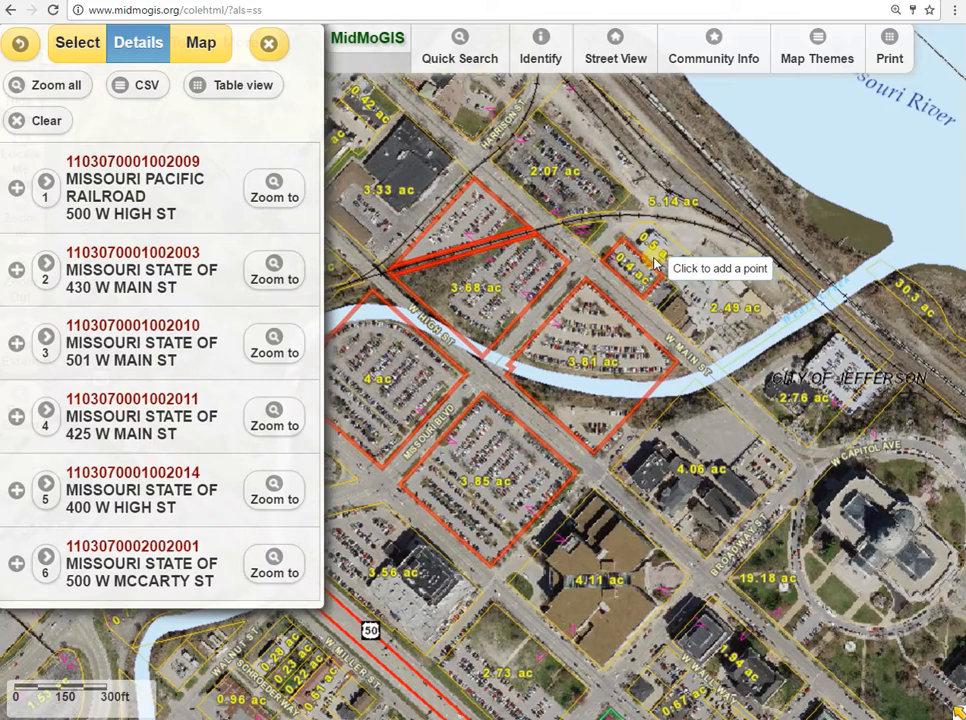
click(84, 43)
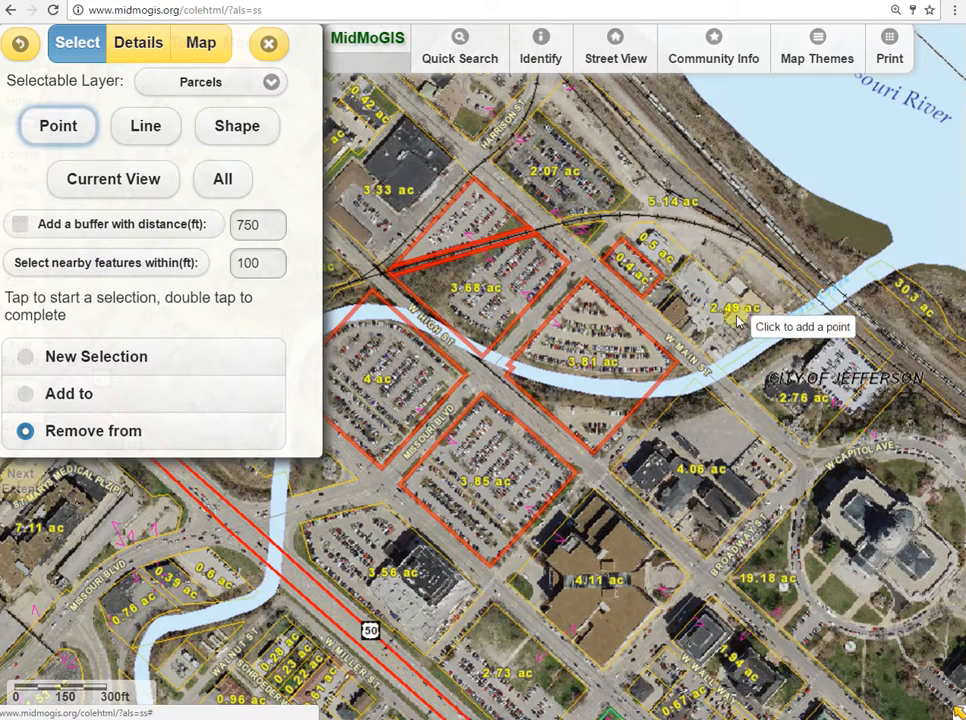
click(633, 272)
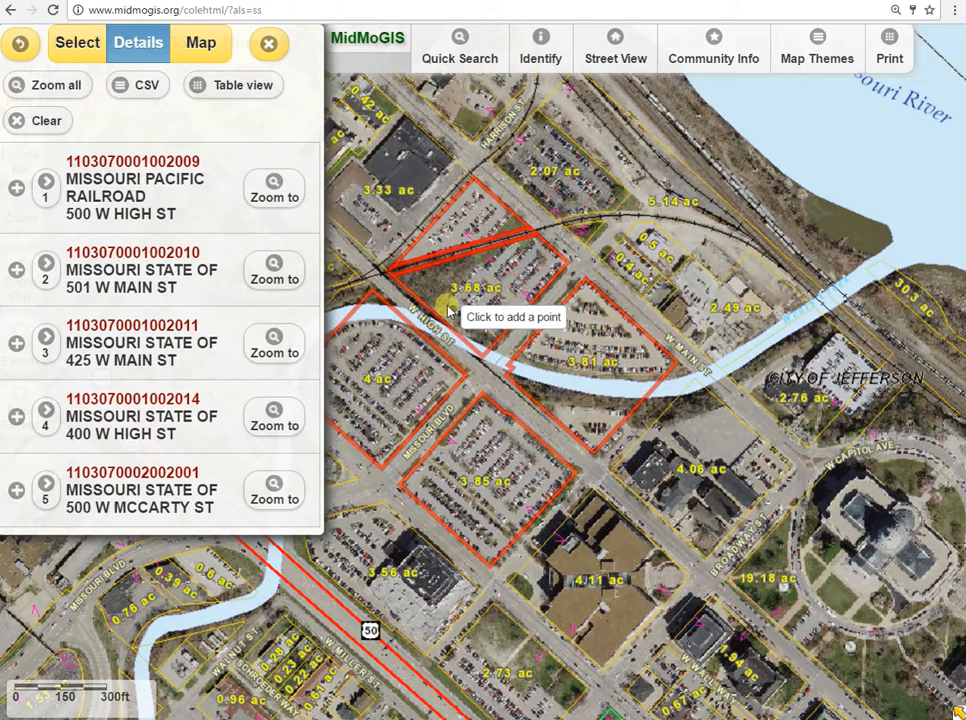
drag(462, 338, 581, 293)
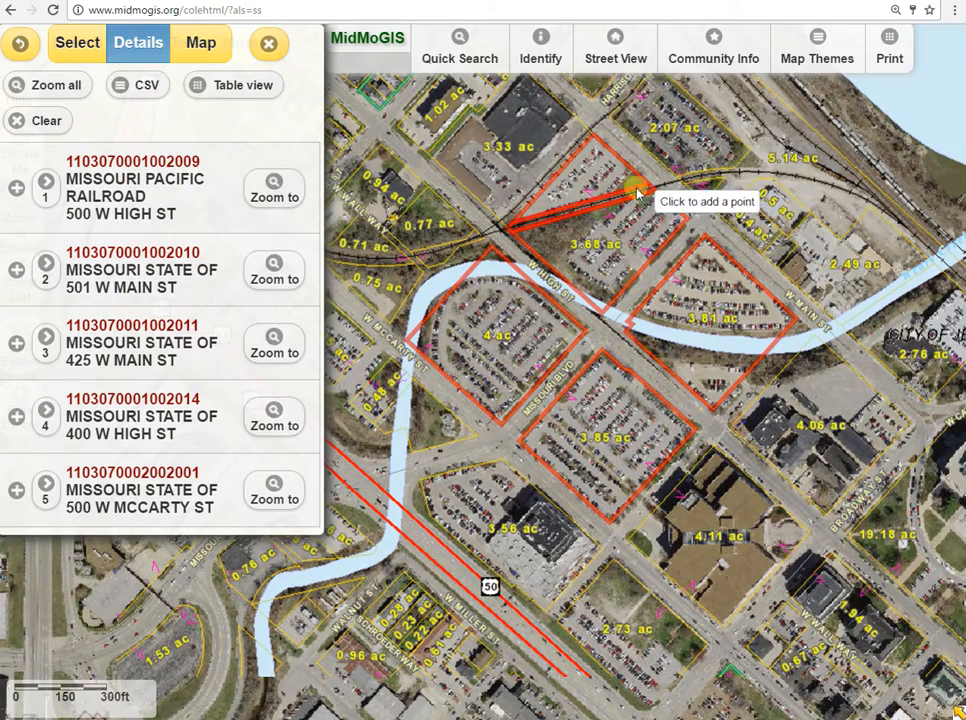